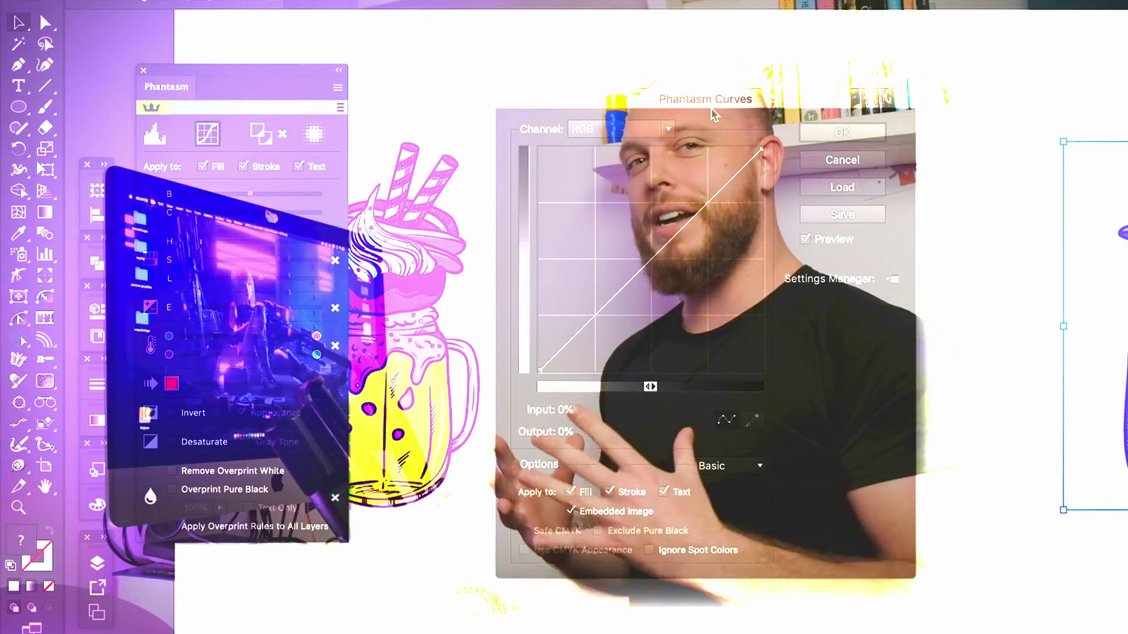
Drag the Phantasm Curves colour curve down so Input 91 gives Output 75
drag(742, 169, 687, 191)
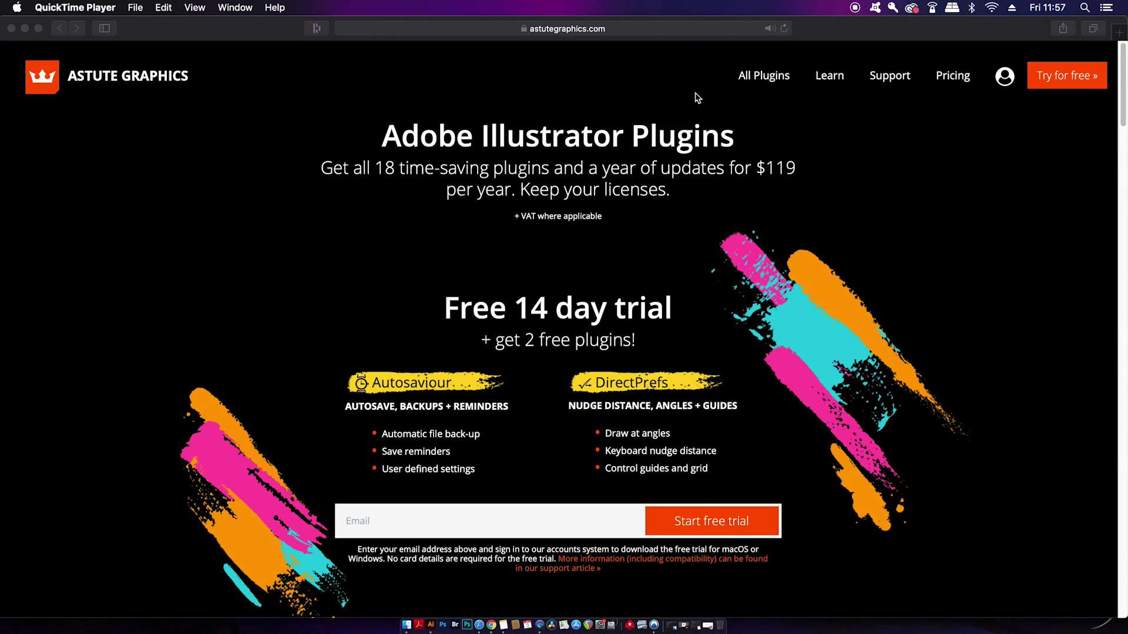
In Safari, scroll to the Astute Graphics free-trial form and place the cursor in its Email field
click(1124, 70)
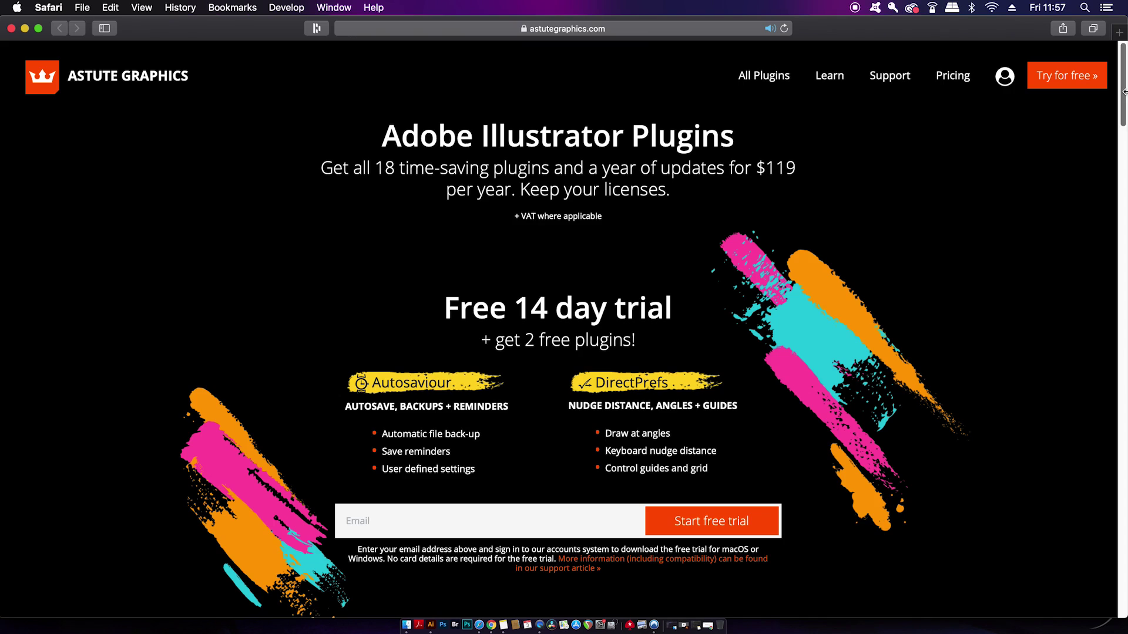
scroll(488, 229, down, 10)
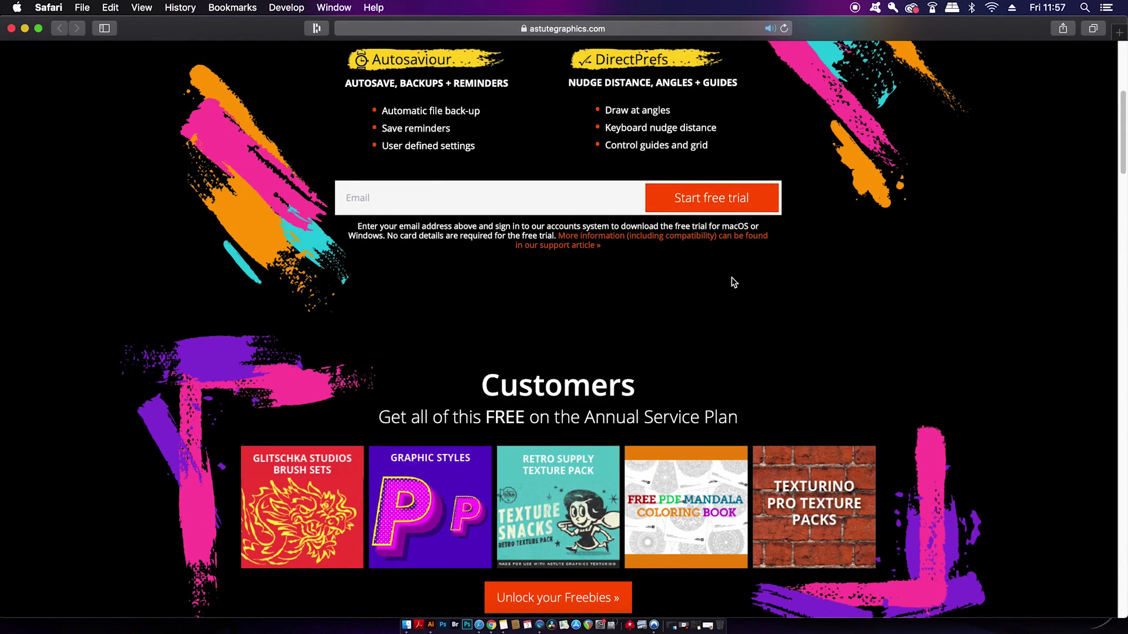
click(423, 203)
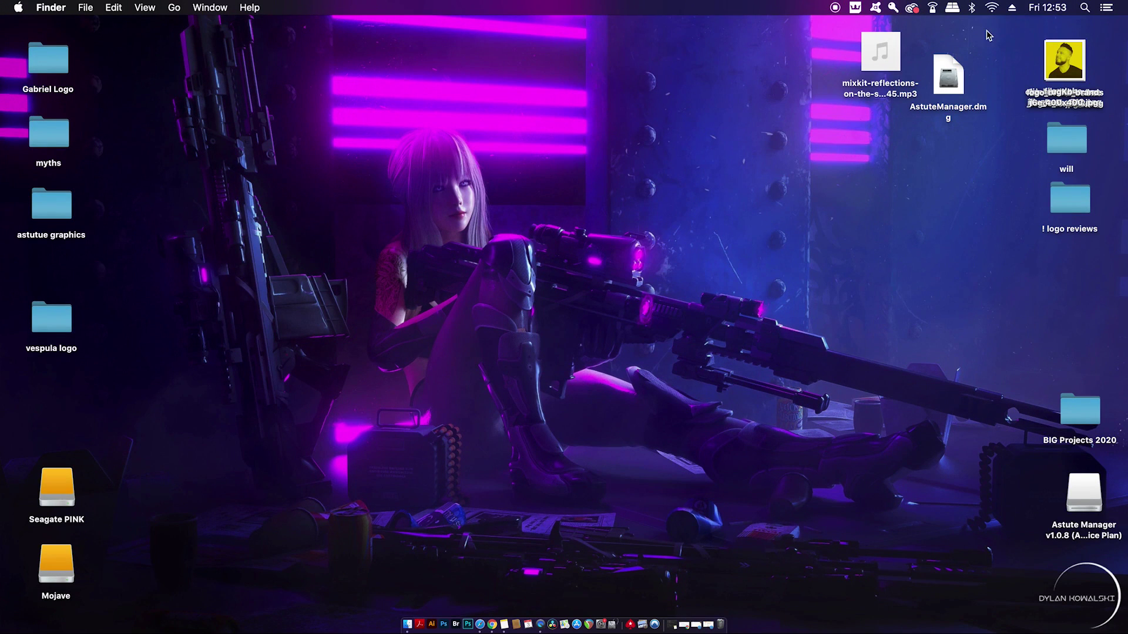
Install the AstuteBuddy plugin from the Astute Manager menu-bar plugin list
click(856, 8)
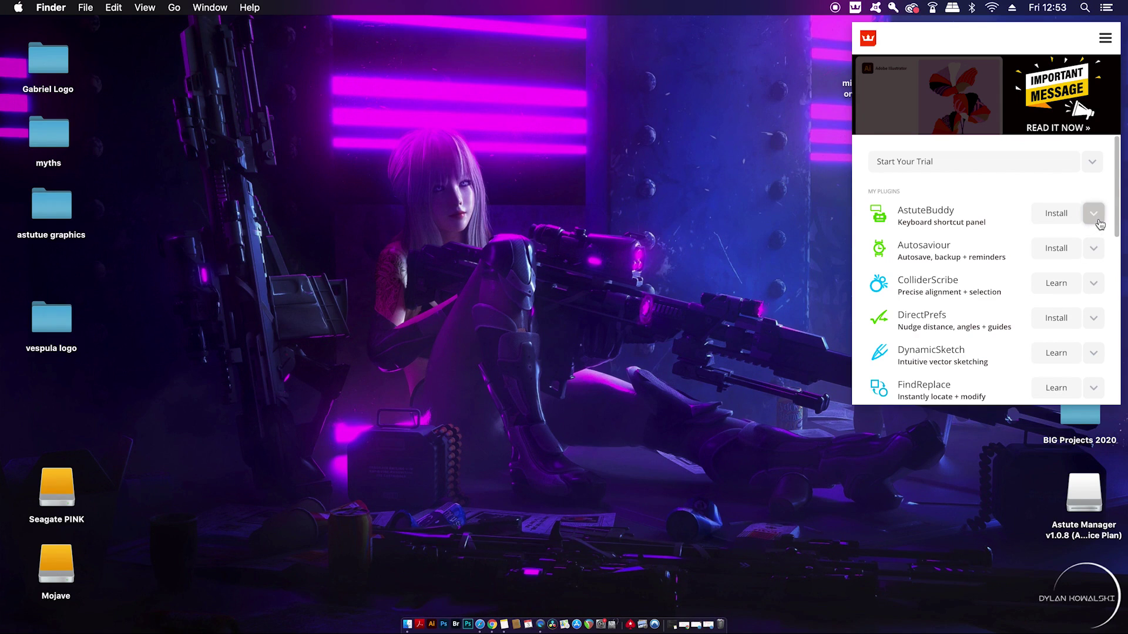
click(1055, 213)
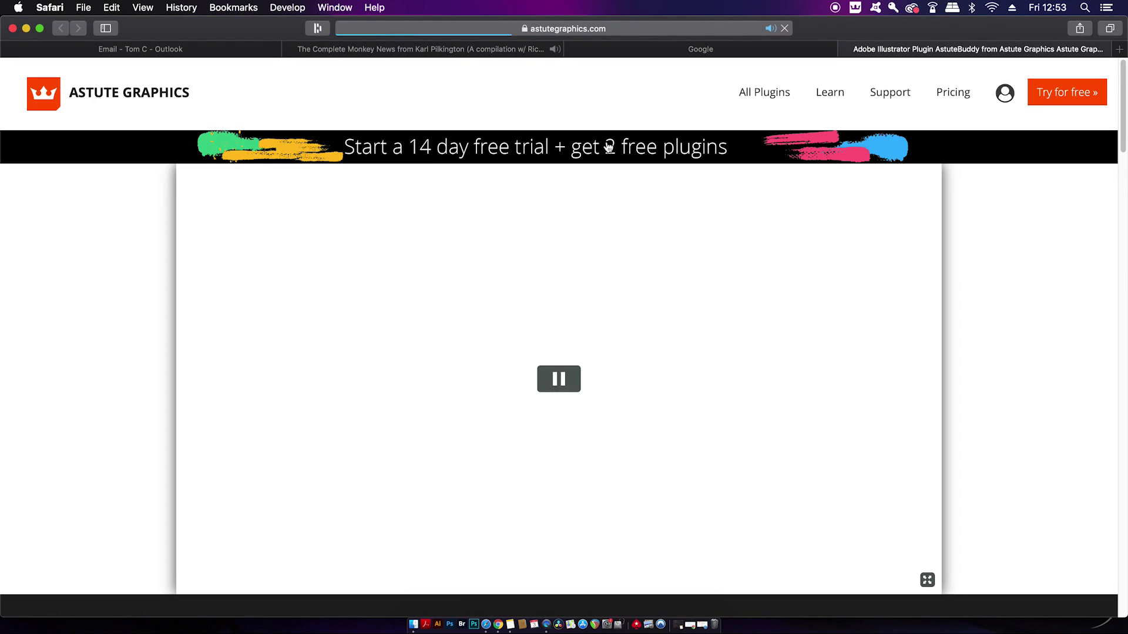
Scroll the AstuteBuddy plugin page down to its keyboard shortcuts section
scroll(627, 202, down, 10)
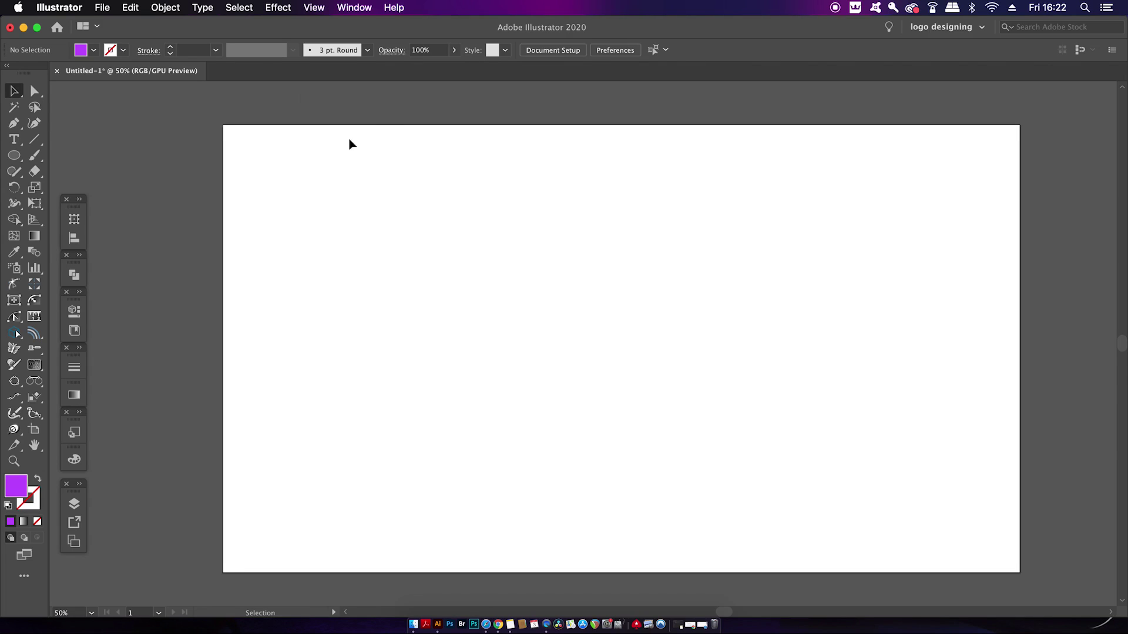
Open the Autosaviour panel from the Window menu and place it beside the tools
click(361, 7)
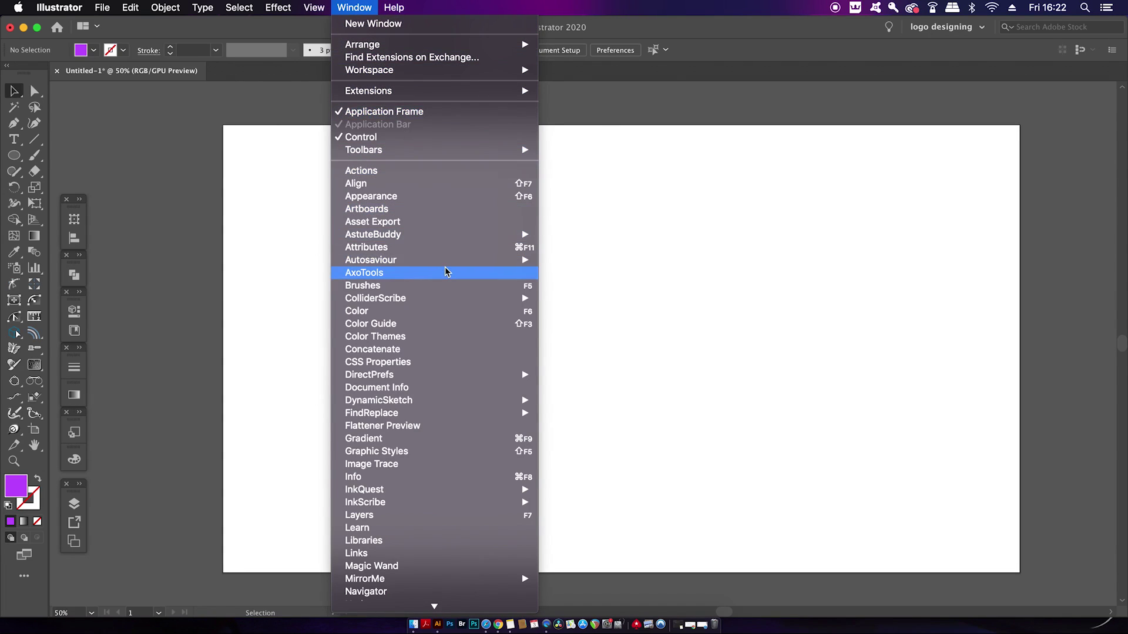
mouse_move(456, 260)
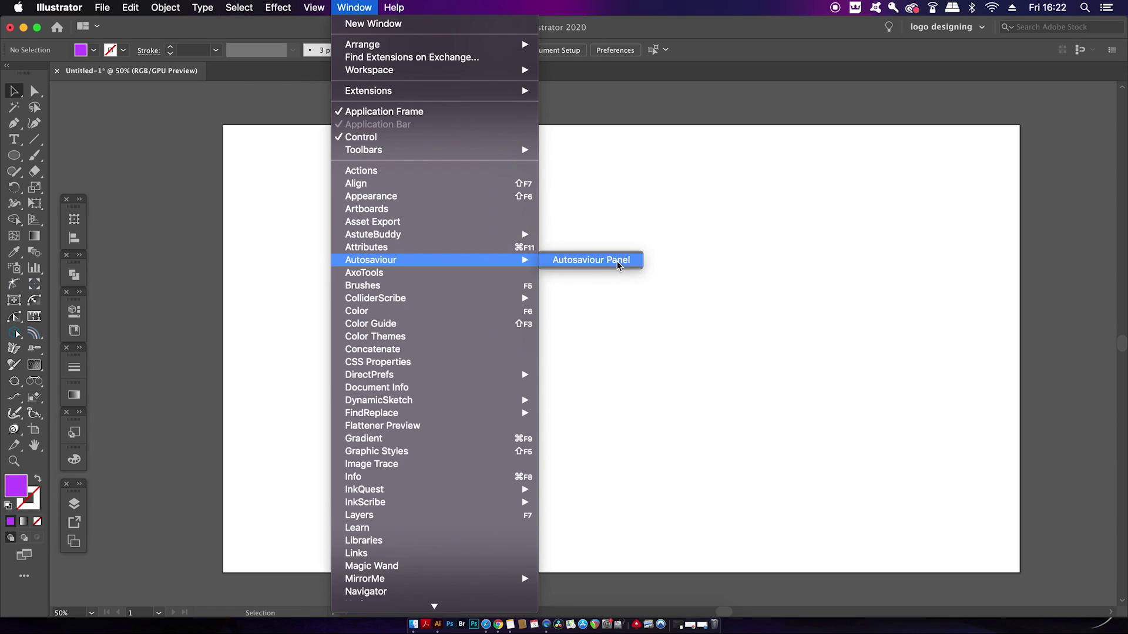
click(618, 265)
drag(123, 33, 217, 141)
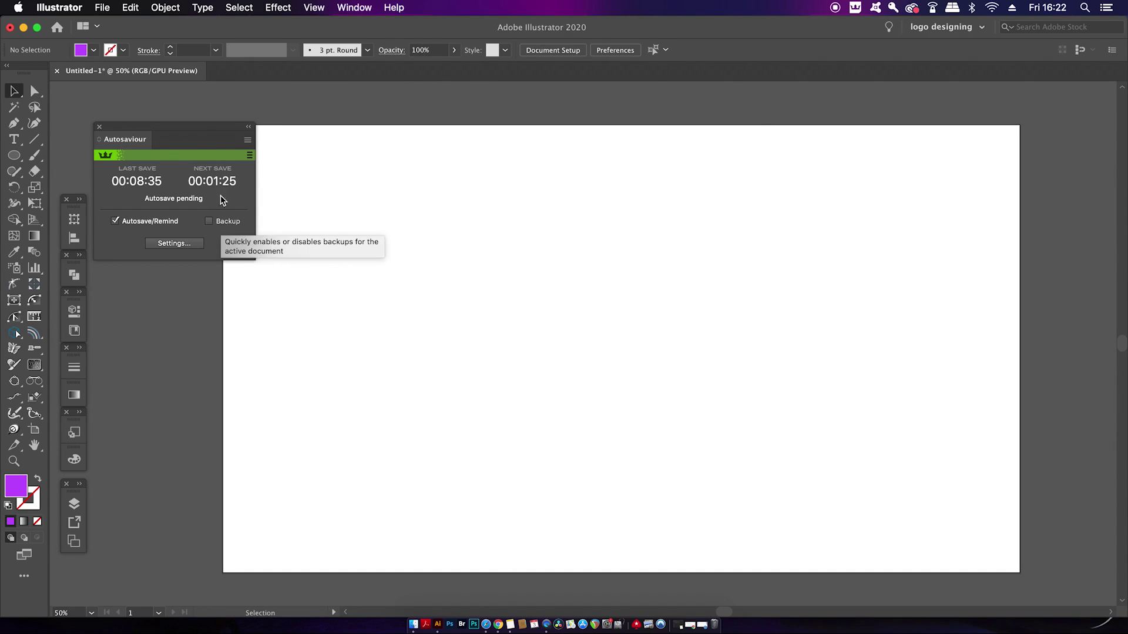
Change the Autosaviour settings to save every 30 minutes
click(187, 244)
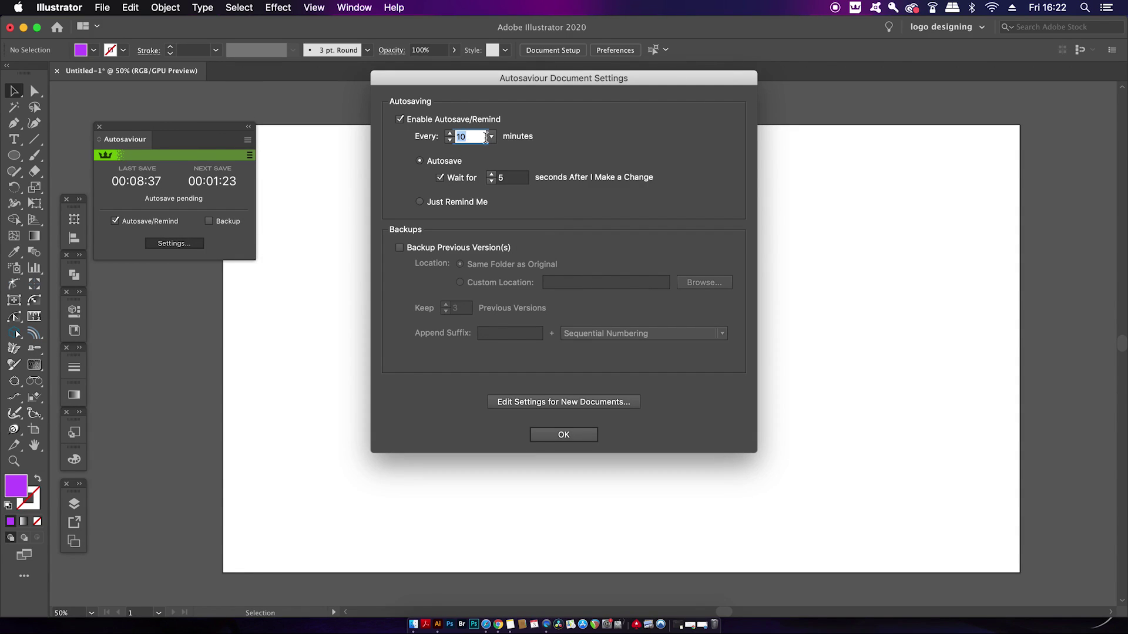
click(491, 137)
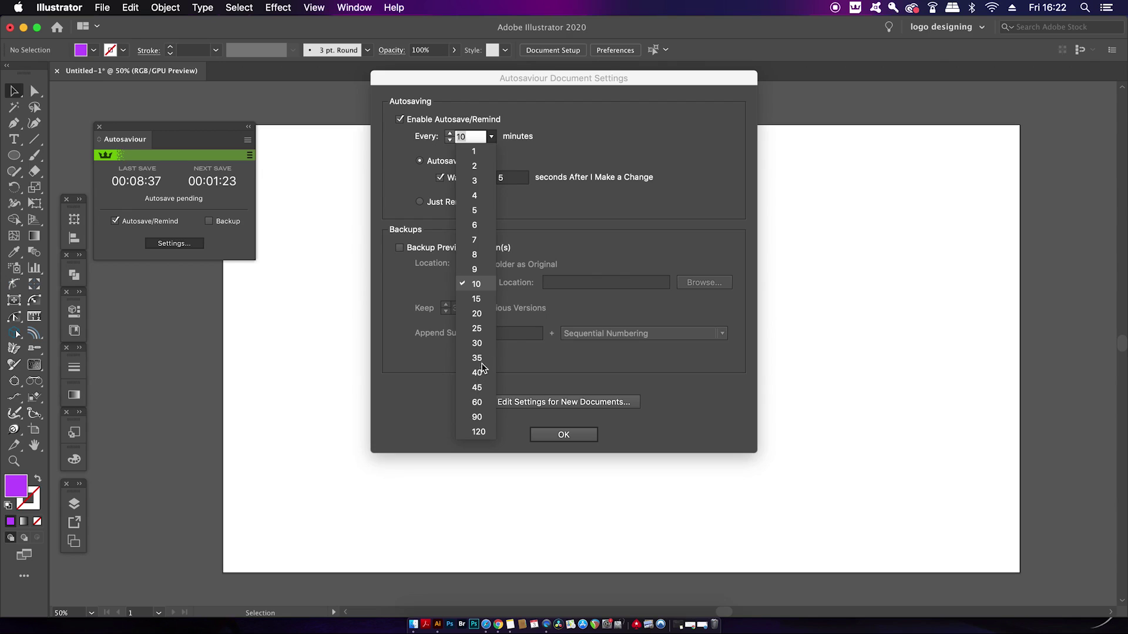
click(477, 344)
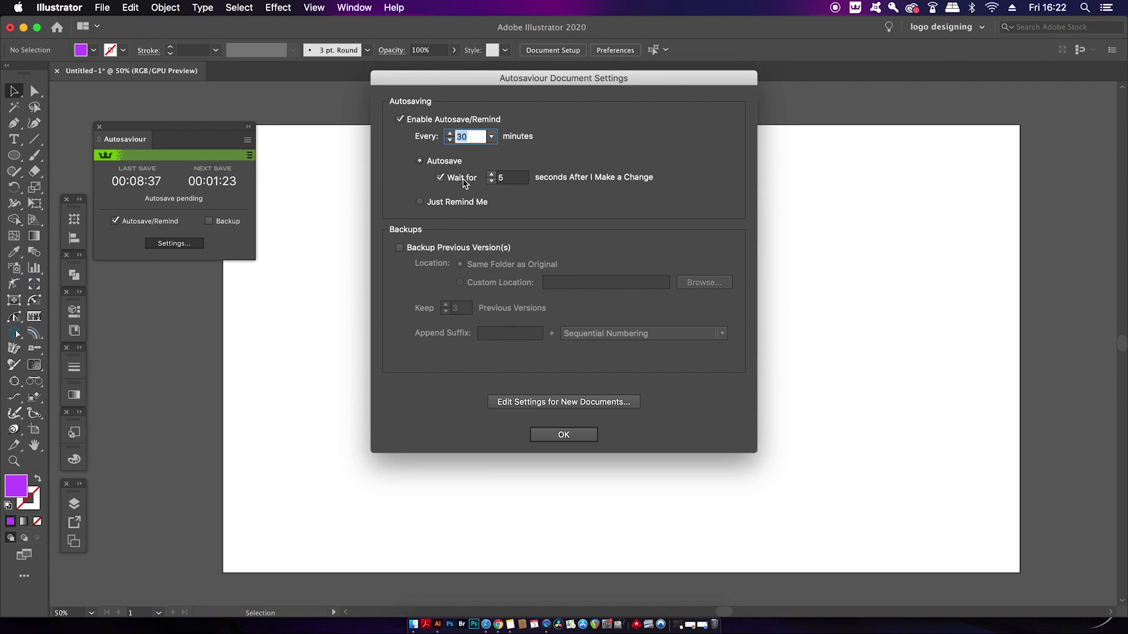
click(564, 434)
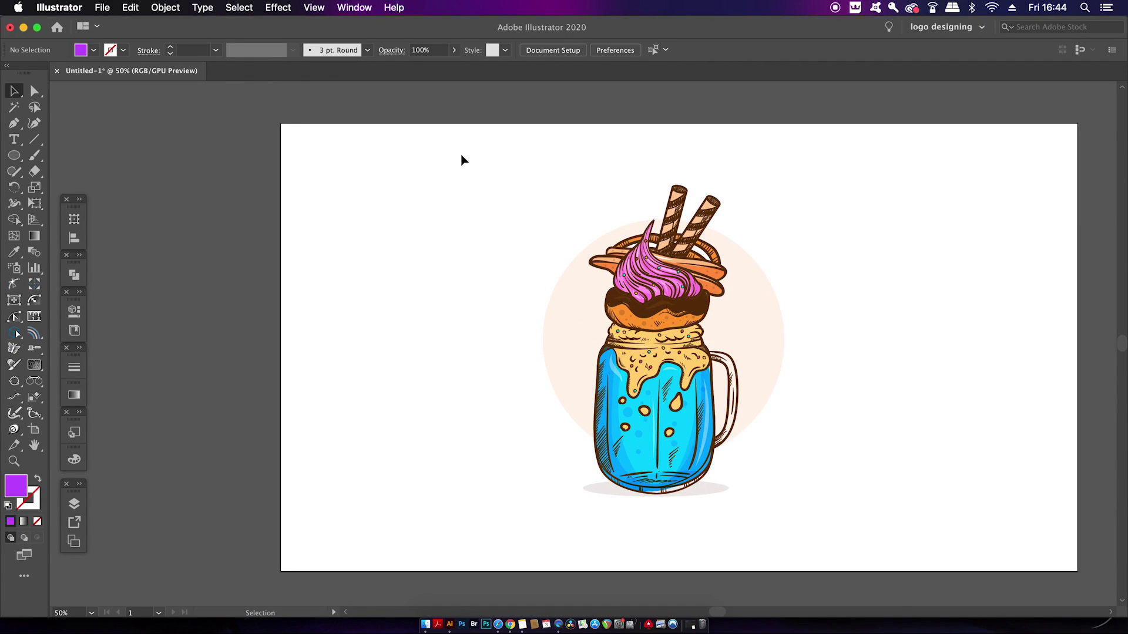
Marquee-select the whole milkshake jar artwork and open Window > Phantasm > Phantasm Panel
drag(461, 154, 869, 526)
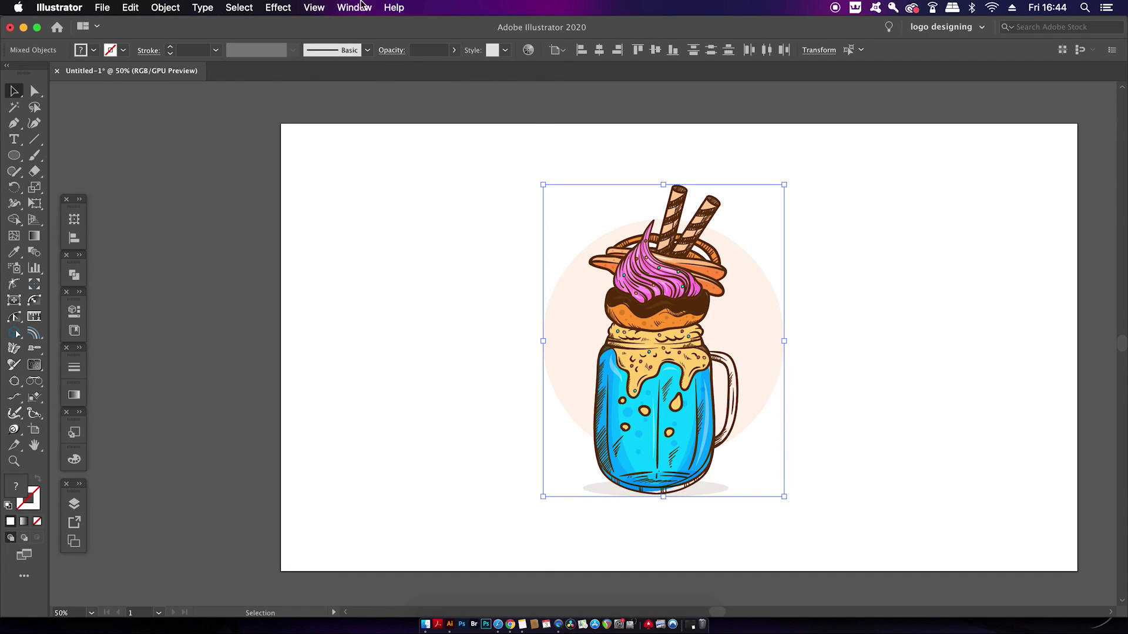
click(363, 6)
scroll(477, 541, down, 4)
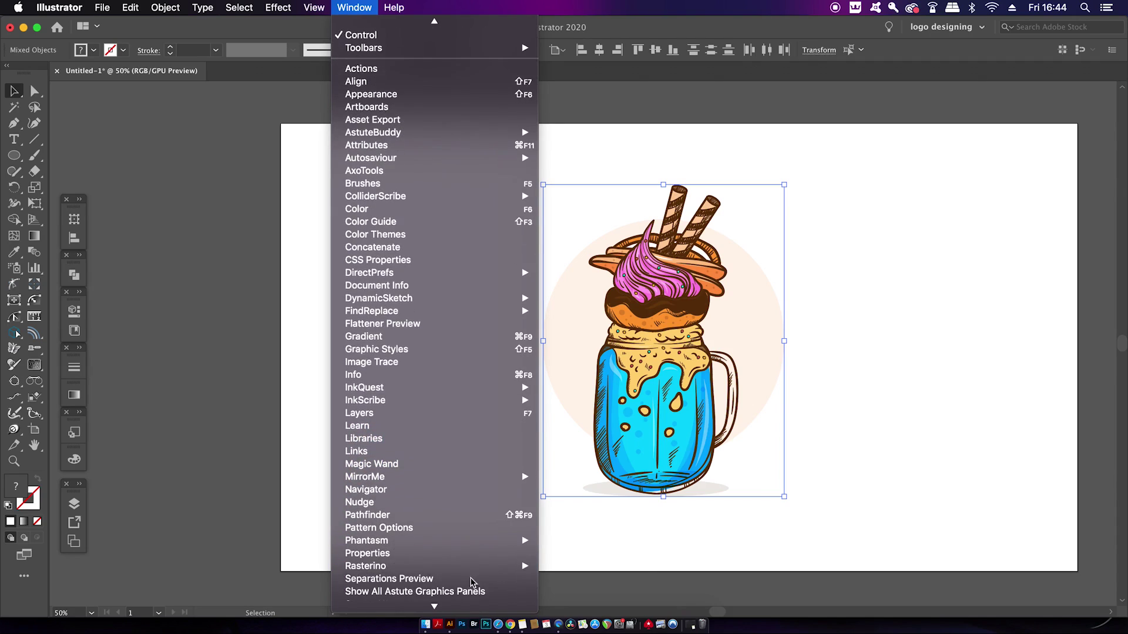
mouse_move(477, 543)
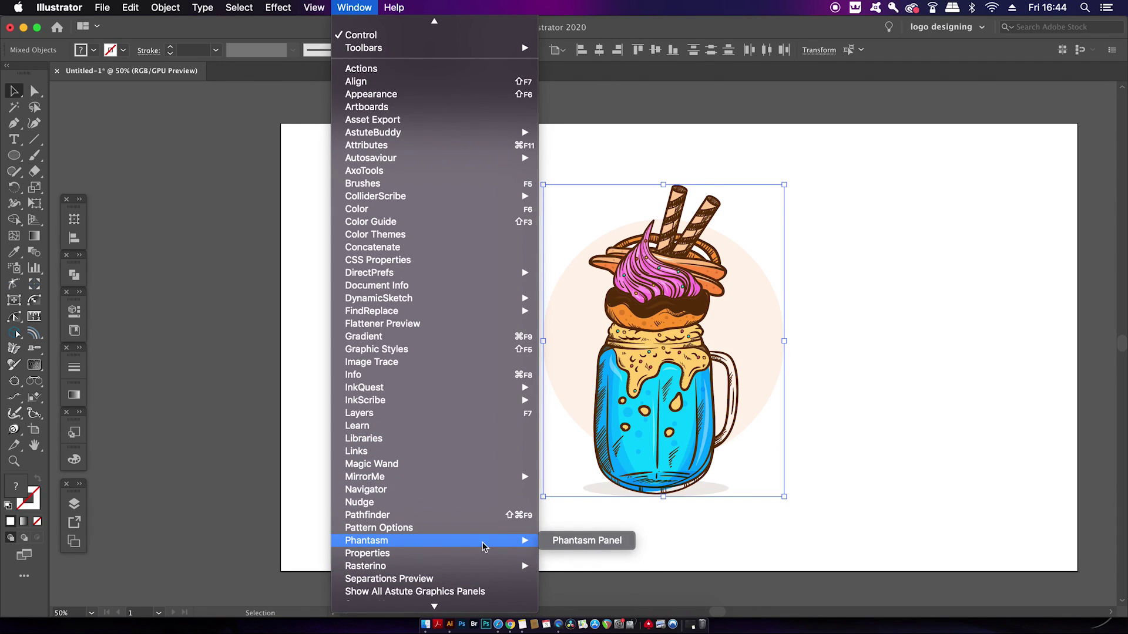
click(572, 542)
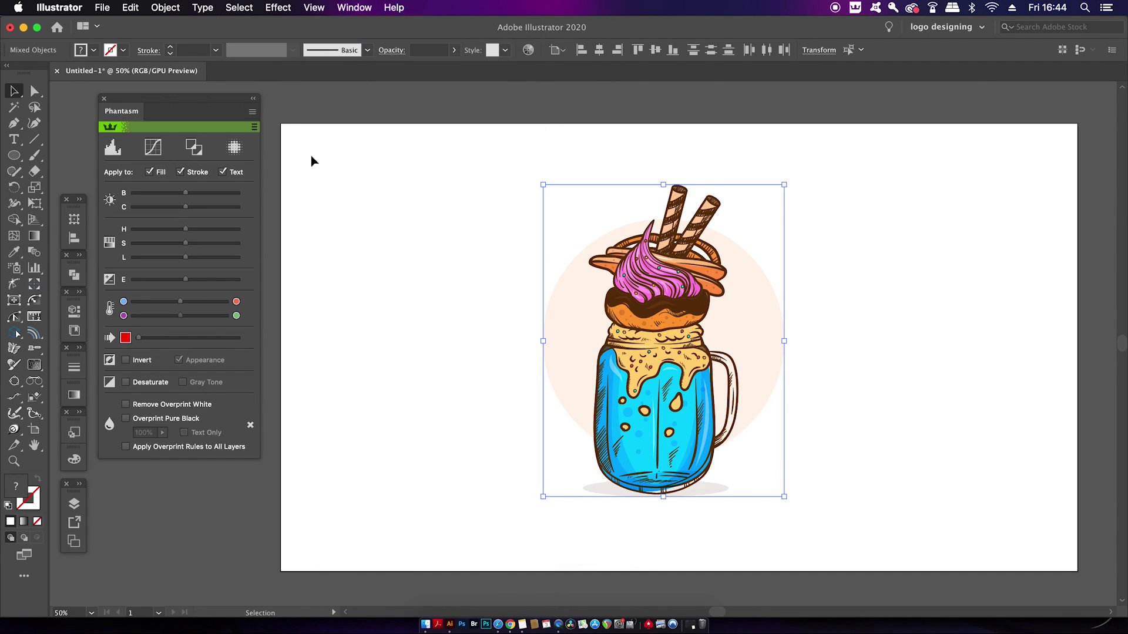
Test a brightness/contrast change in the Phantasm panel, then reset it to the original
drag(223, 105, 228, 133)
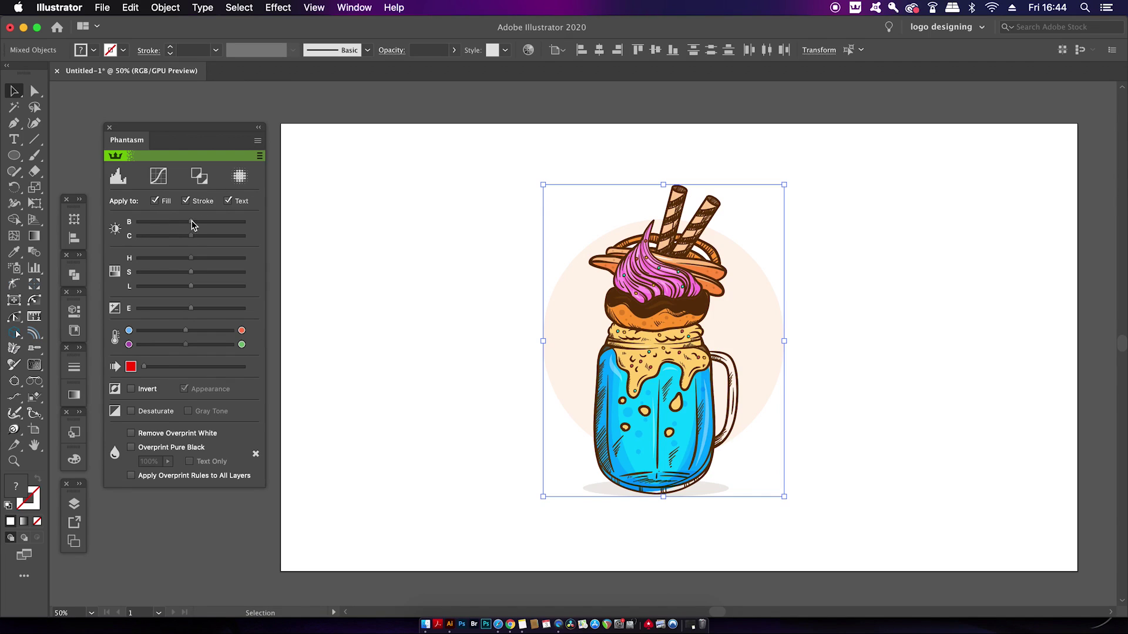
drag(192, 225, 168, 237)
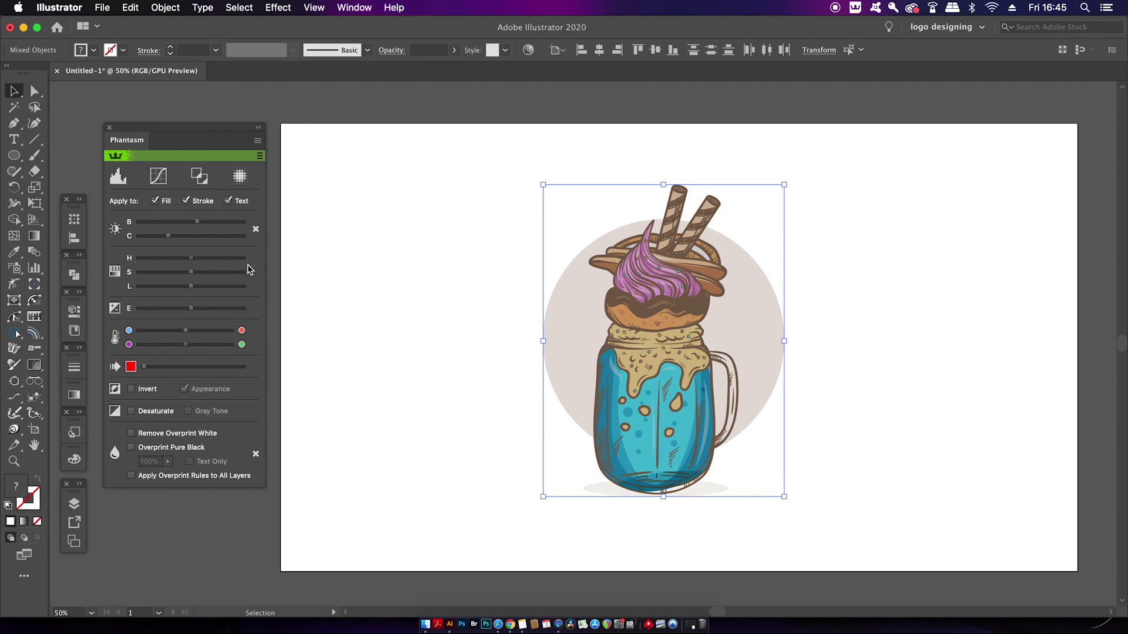
click(256, 230)
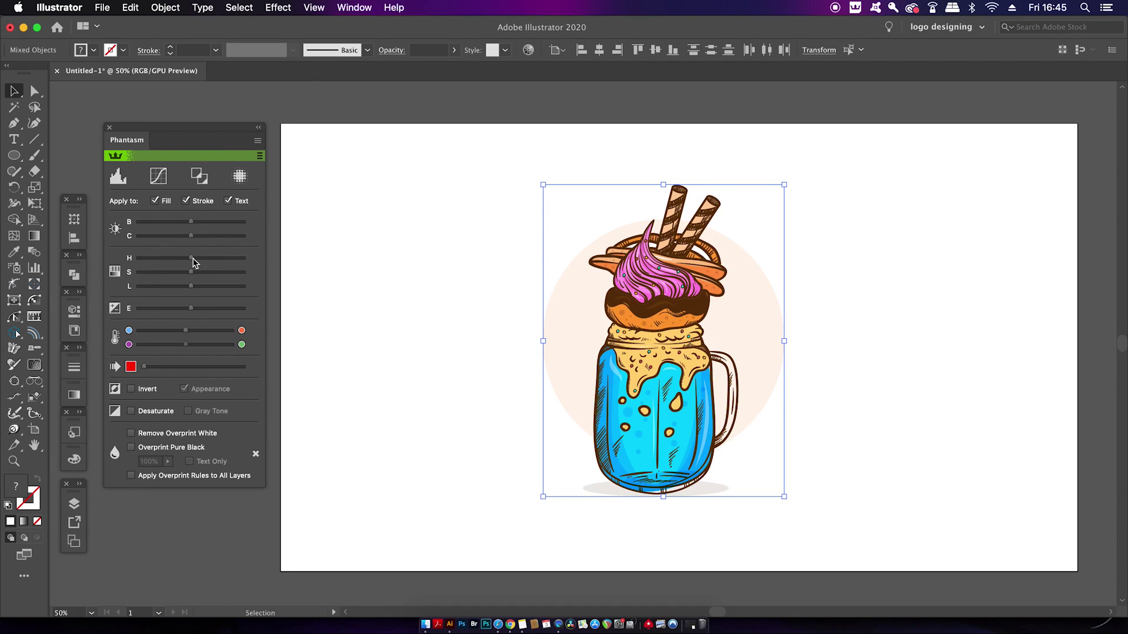
Drag the hue, saturation, lightness, E and temperature sliders to turn the milkshake purple and yellow
drag(191, 259, 157, 258)
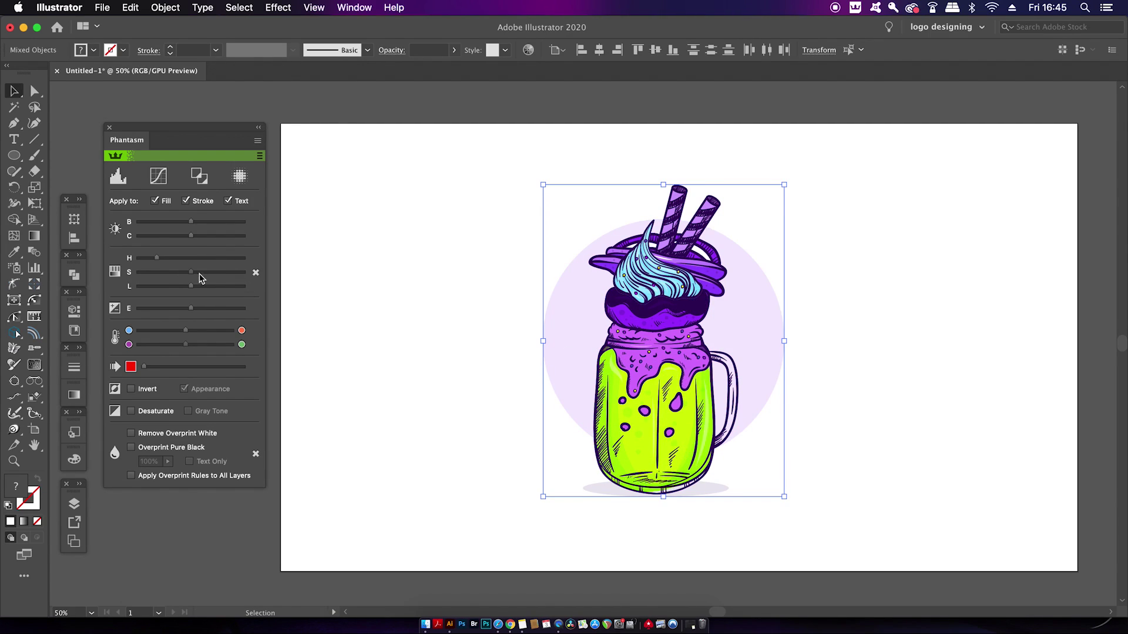
drag(194, 276, 214, 277)
mouse_move(192, 288)
mouse_down()
mouse_move(209, 288)
mouse_move(174, 288)
mouse_move(200, 289)
mouse_up()
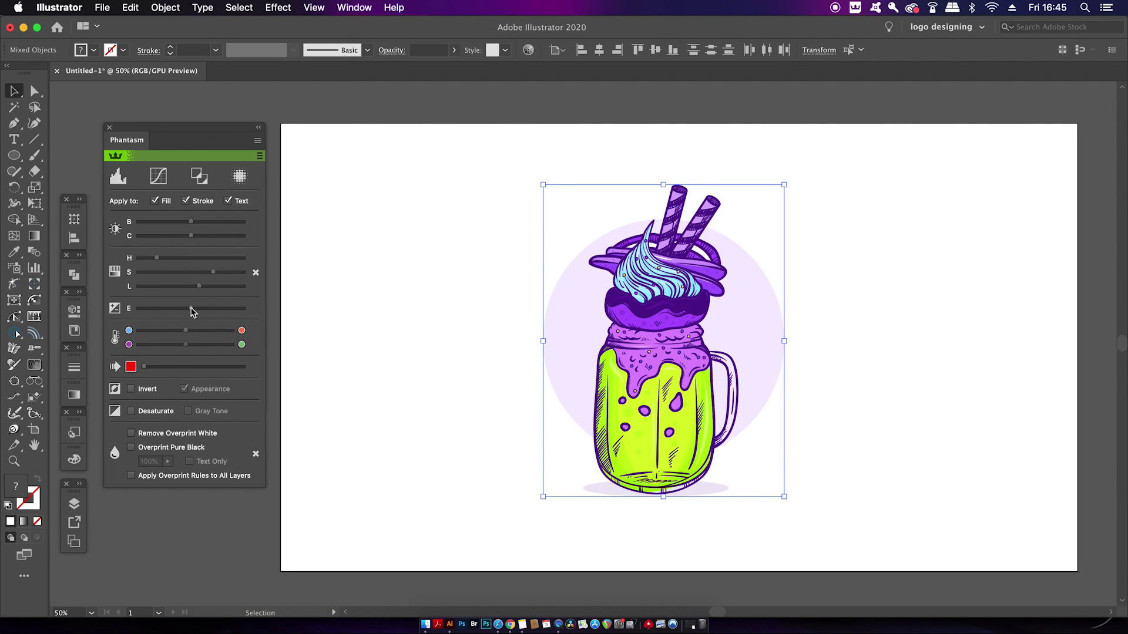
mouse_move(191, 308)
mouse_down()
mouse_move(228, 309)
mouse_move(194, 314)
mouse_up()
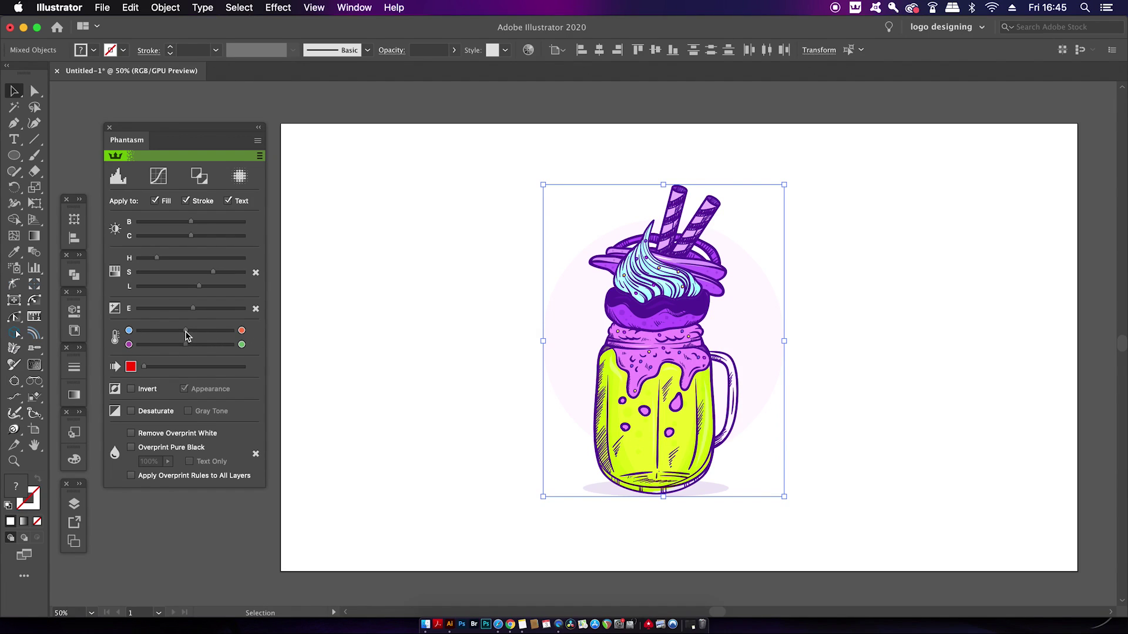
drag(186, 330, 209, 334)
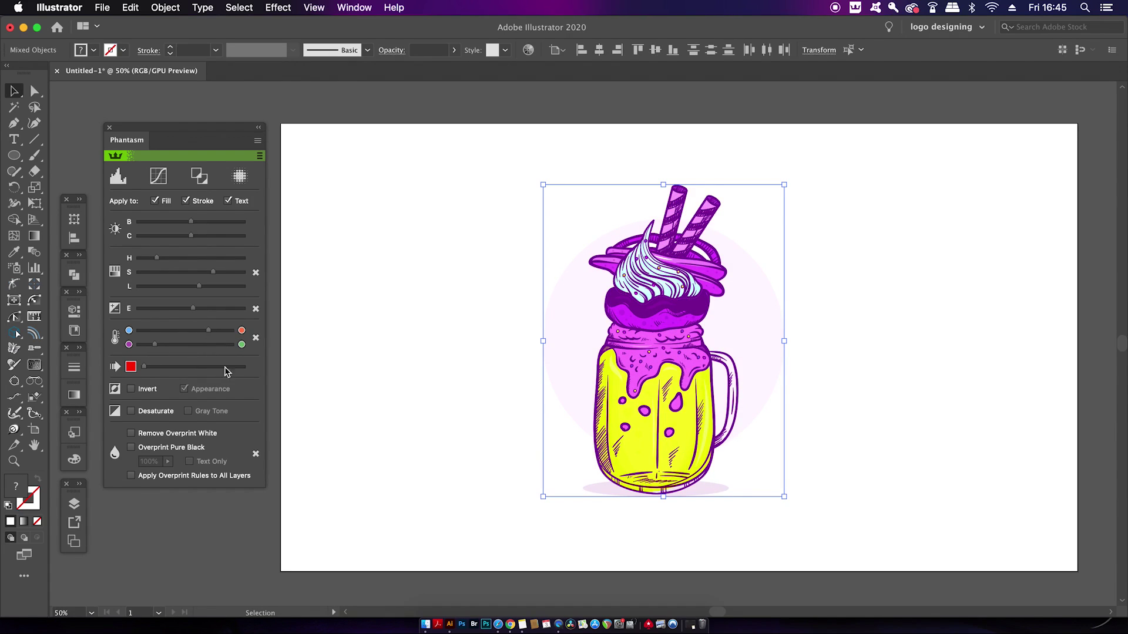
click(130, 368)
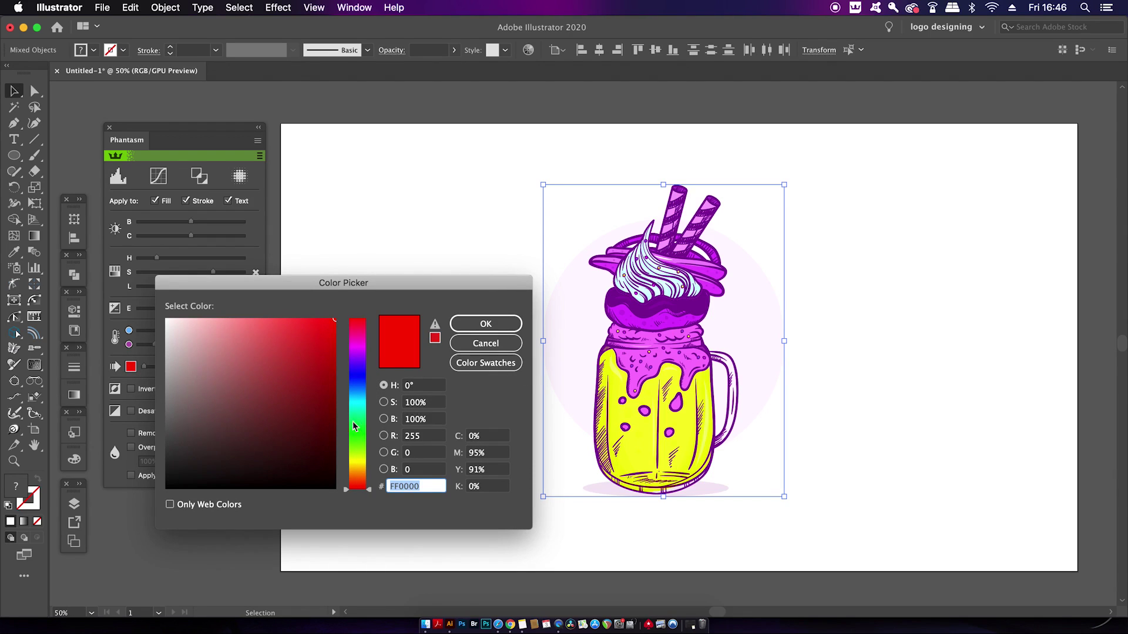
Tint the milkshake blue with the Phantasm tint colour, then remove the tint
click(355, 391)
drag(296, 358, 274, 333)
click(485, 324)
mouse_move(147, 371)
mouse_down()
mouse_move(231, 379)
mouse_move(146, 373)
mouse_up()
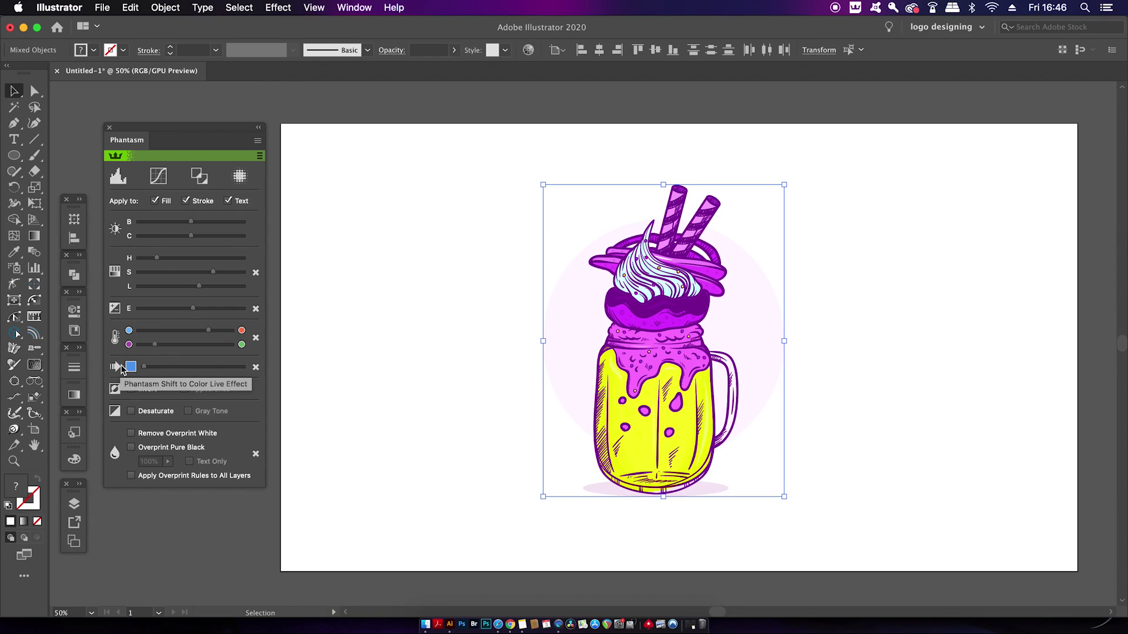
click(256, 368)
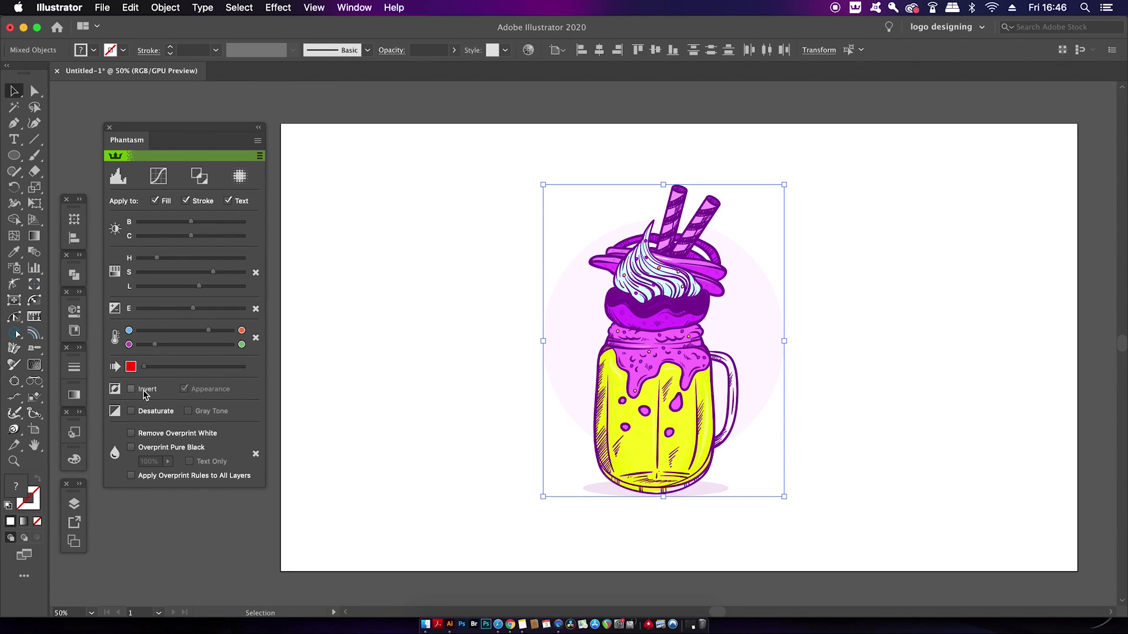
Toggle Invert and Desaturate on and off, then drag the milkshake to the artboard's left side
click(146, 393)
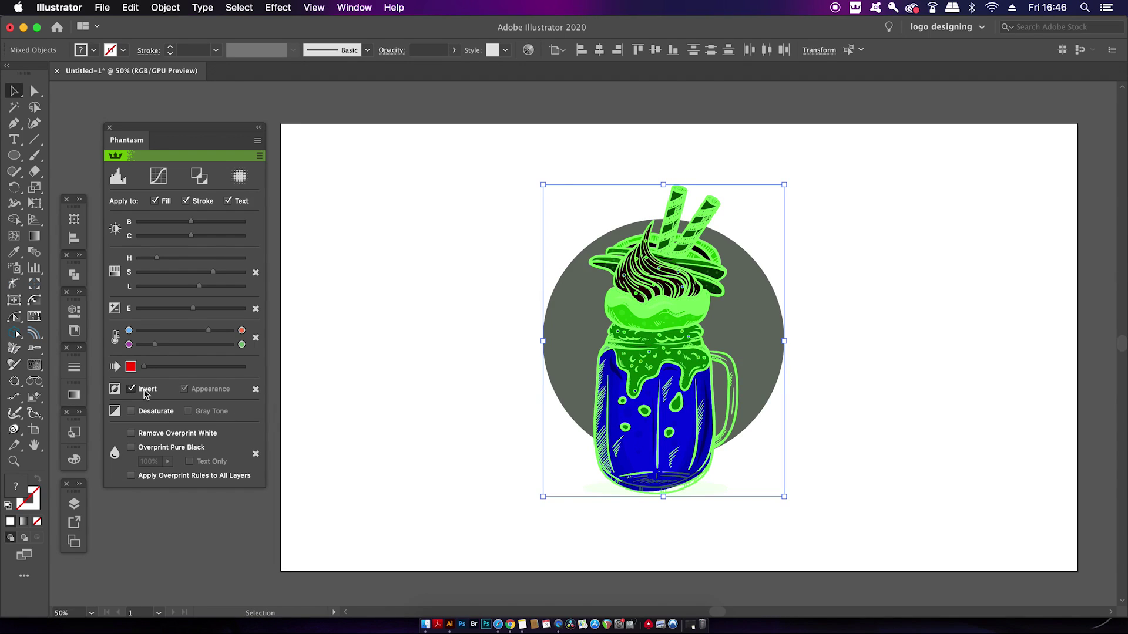
click(146, 393)
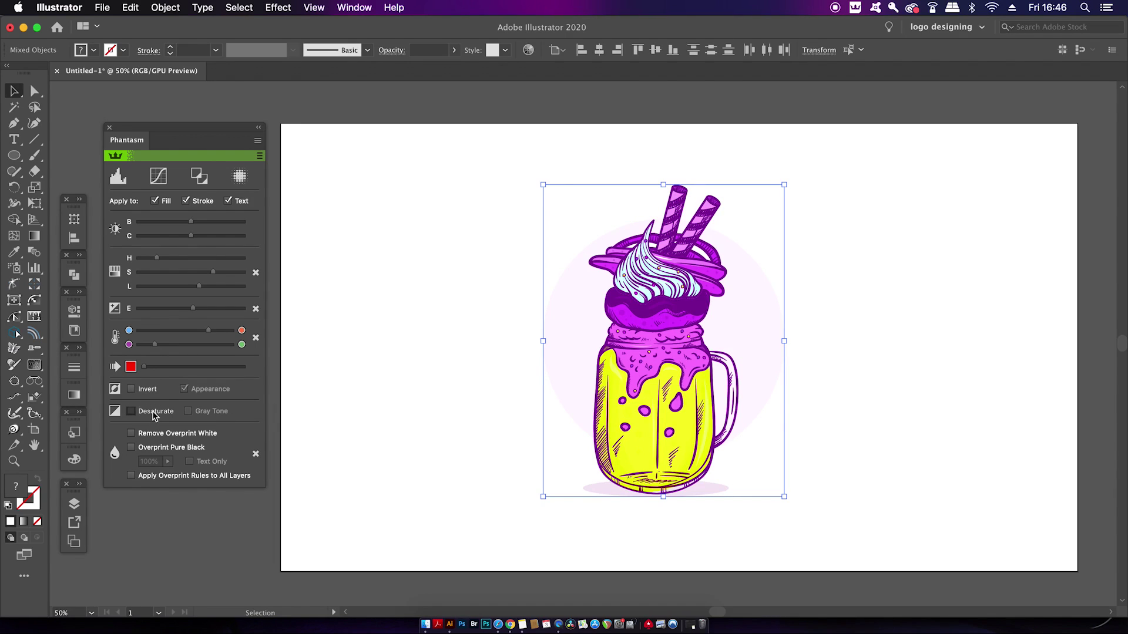
click(154, 413)
click(154, 413)
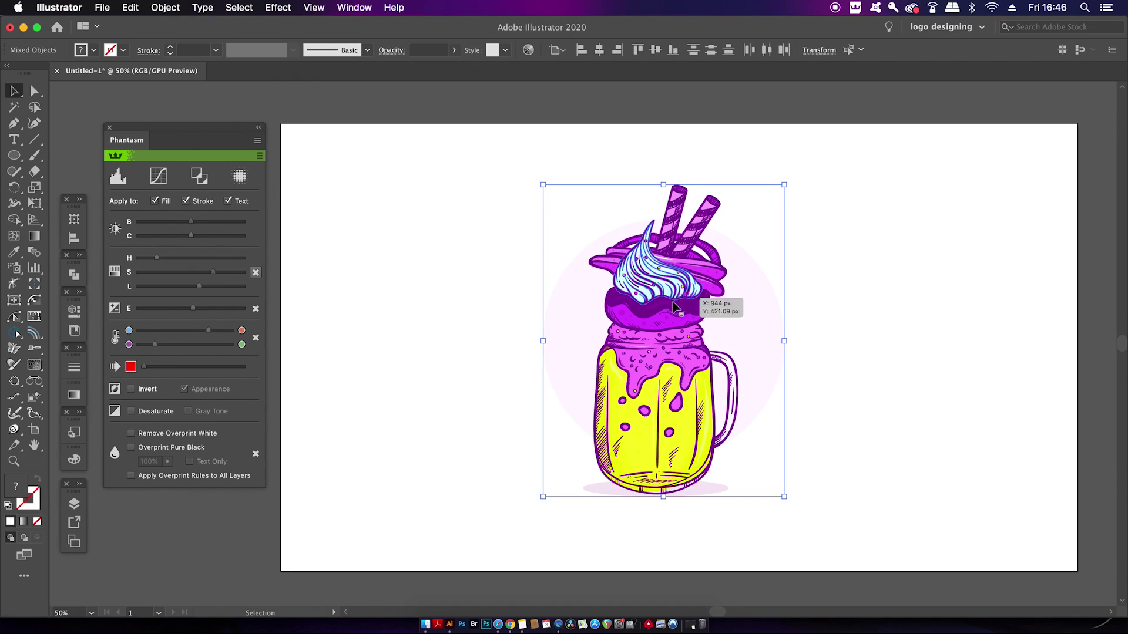
drag(645, 309, 818, 326)
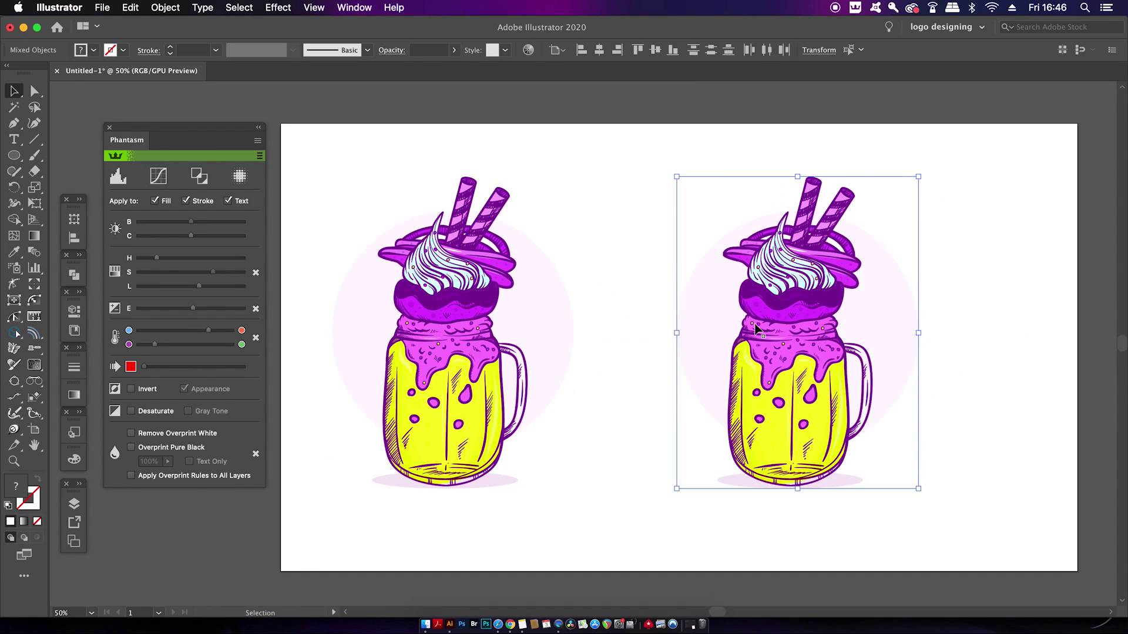
click(240, 176)
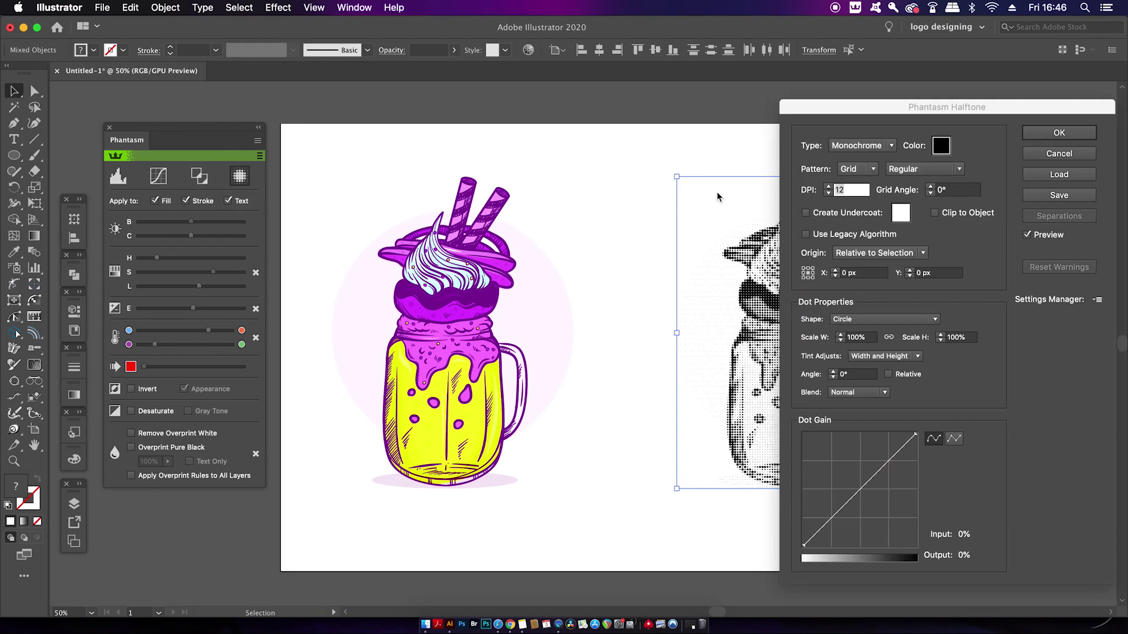
drag(876, 117, 382, 123)
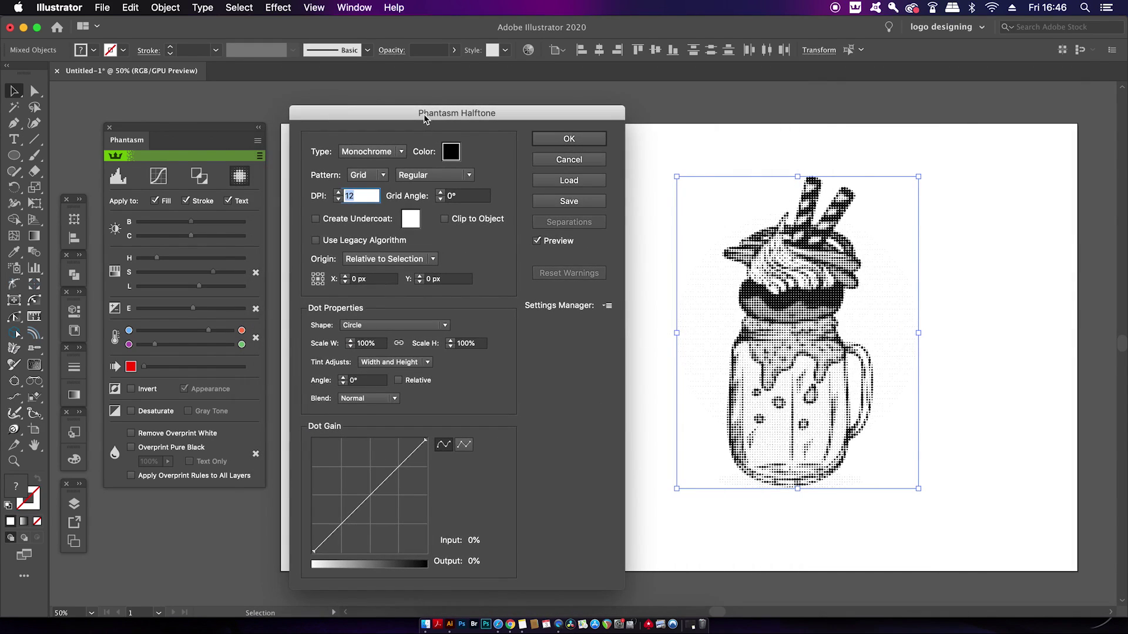
click(386, 152)
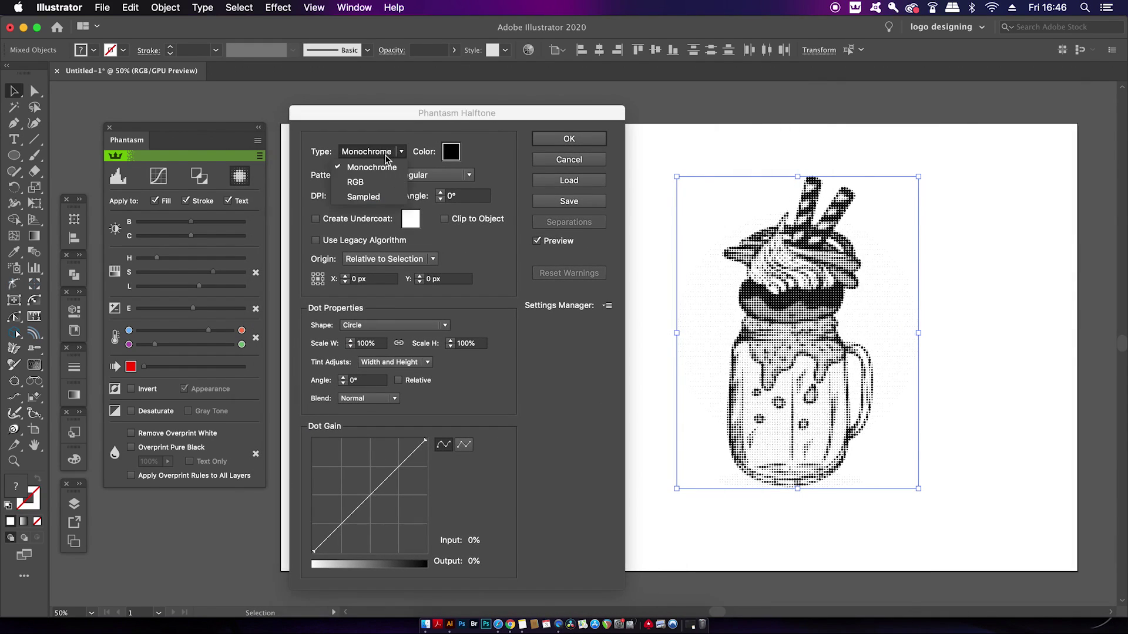
click(369, 198)
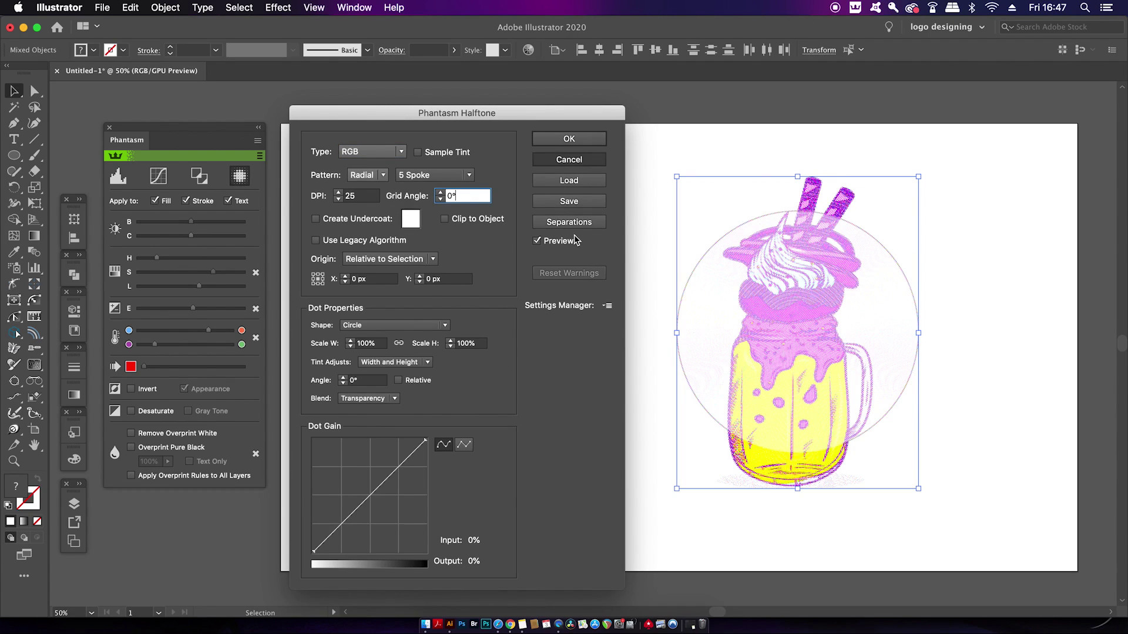
key(Escape)
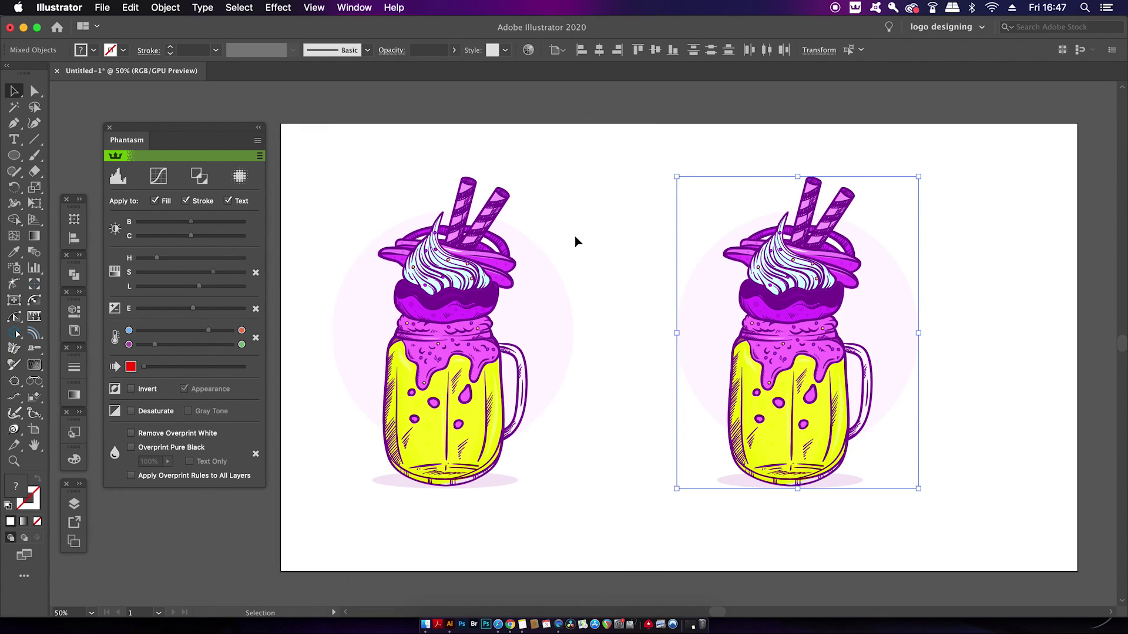
Set the Phantasm Duotone default tone to light purple AC60EF and lower the tint curve near 80%
click(201, 179)
drag(865, 154, 433, 135)
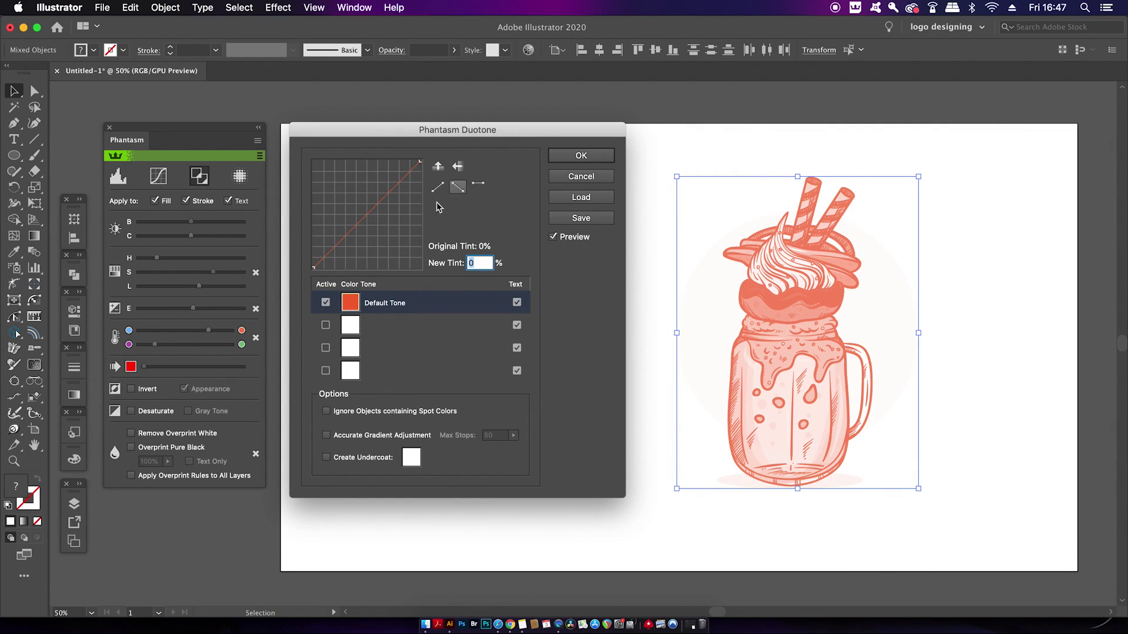
click(350, 302)
click(360, 352)
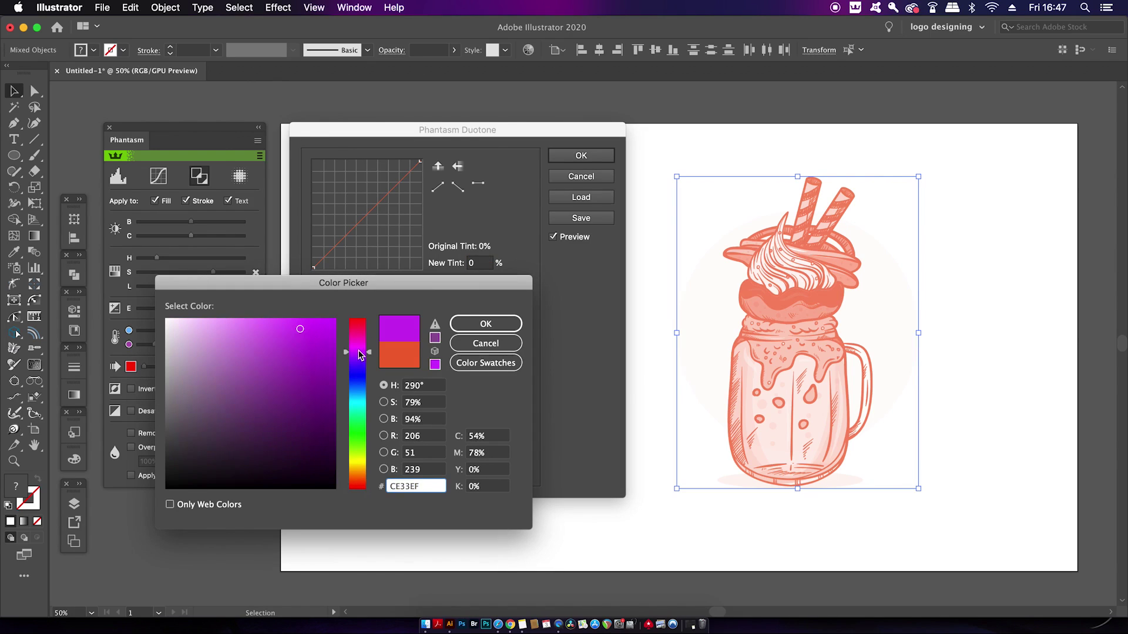
click(267, 329)
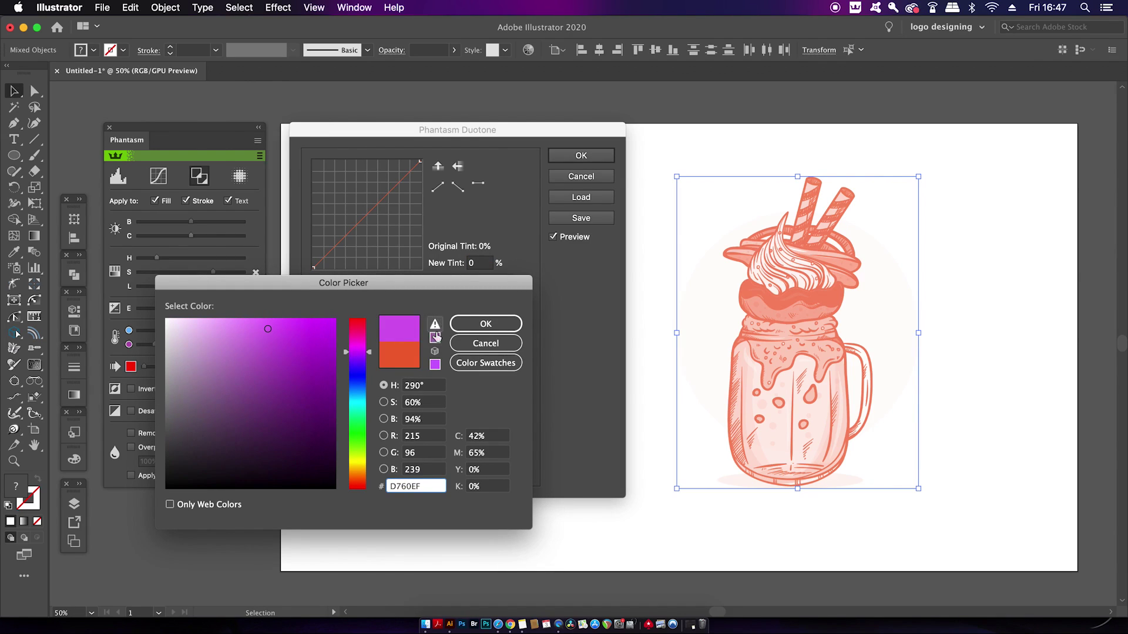
click(357, 360)
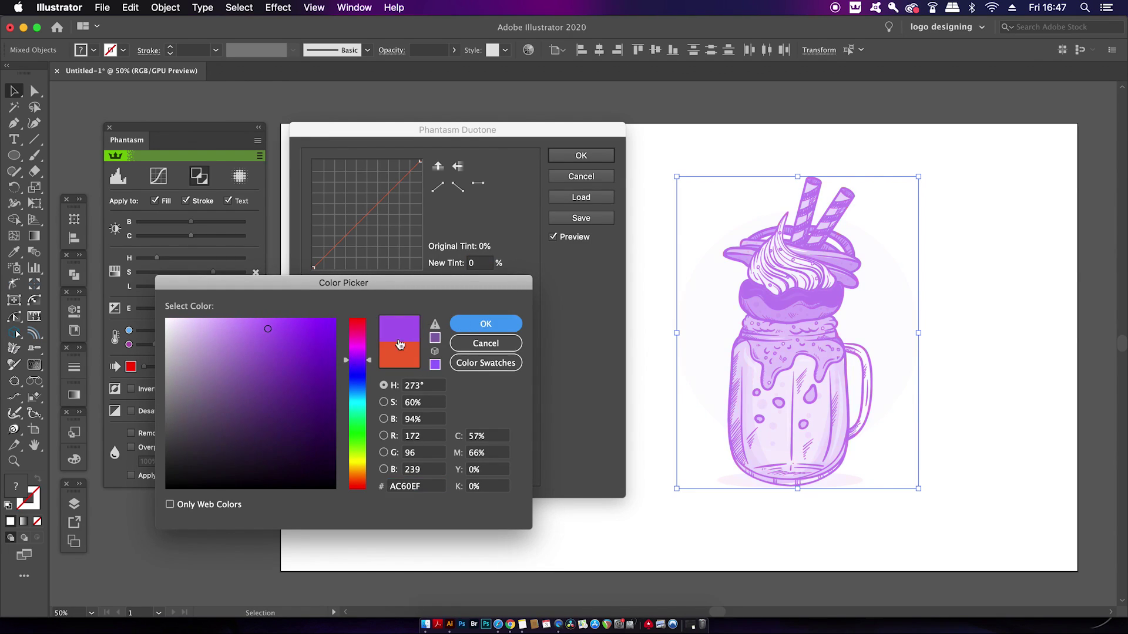
key(Return)
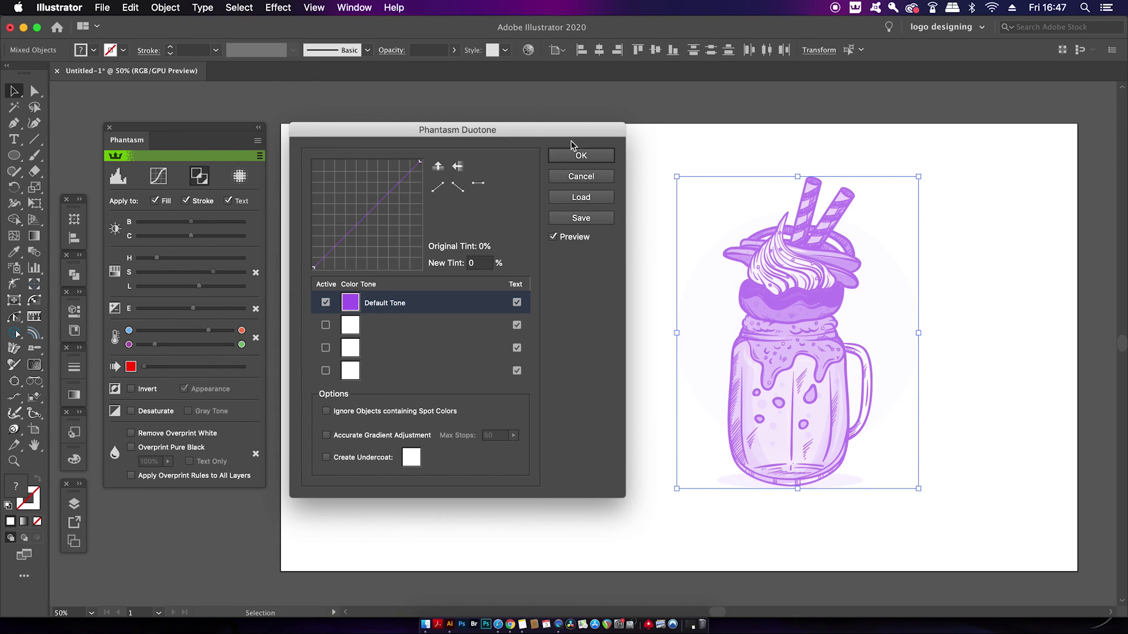
drag(536, 133, 411, 115)
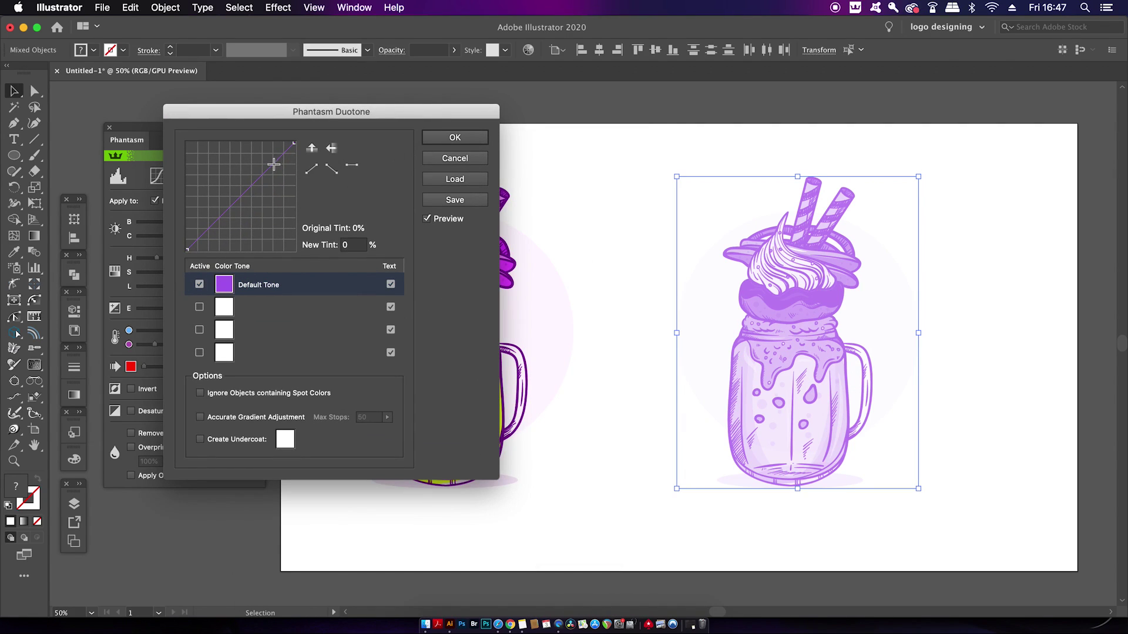
mouse_move(273, 161)
mouse_down()
mouse_move(277, 172)
mouse_move(264, 157)
mouse_up()
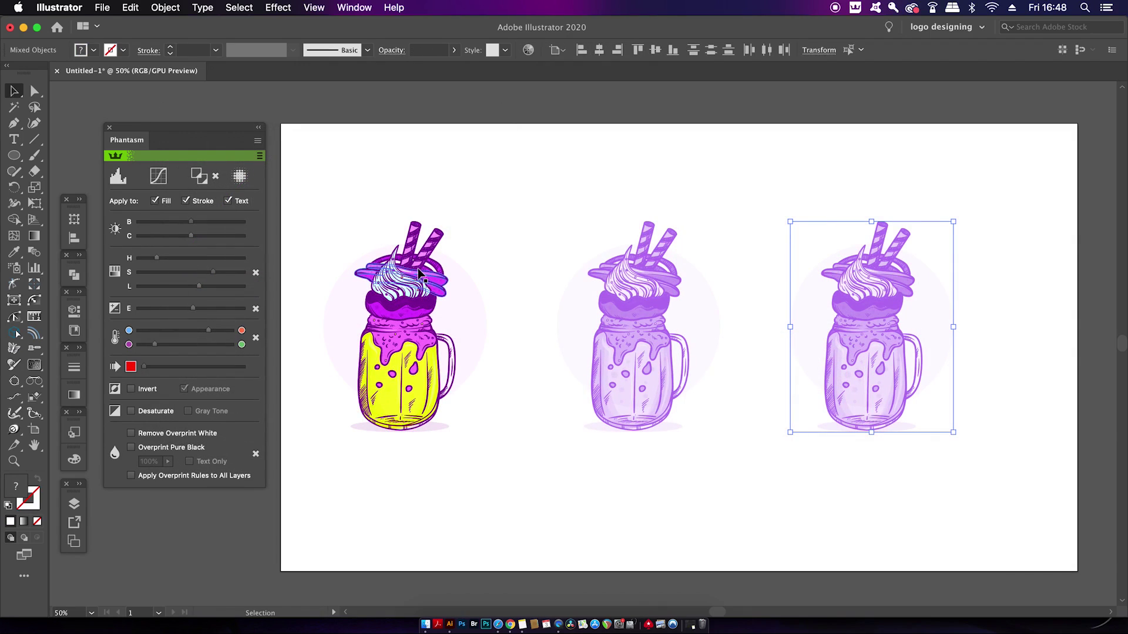
Bend the Phantasm Curves RGB curve into an S-curve to lighten the milkshake
scroll(451, 250, up, 1)
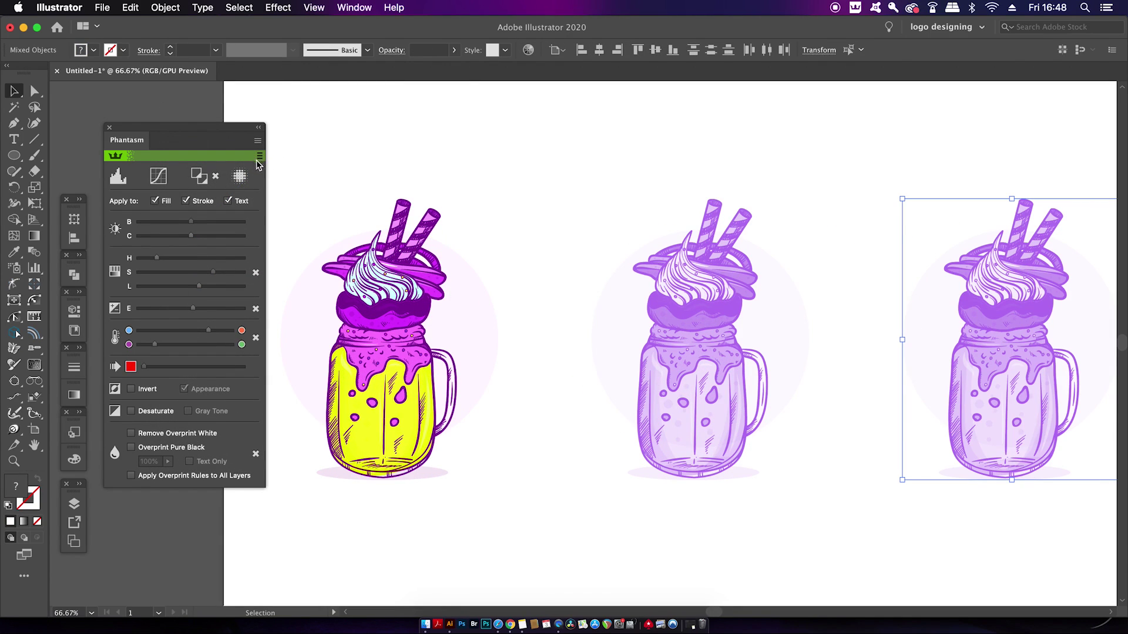
drag(595, 209, 498, 183)
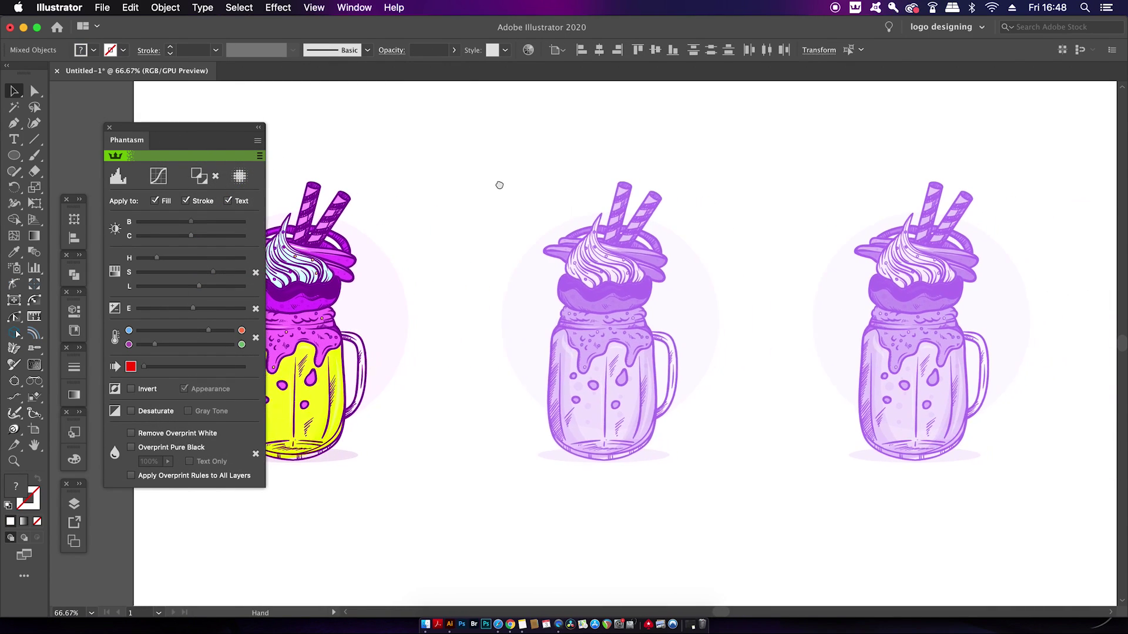
click(163, 181)
drag(918, 154, 543, 161)
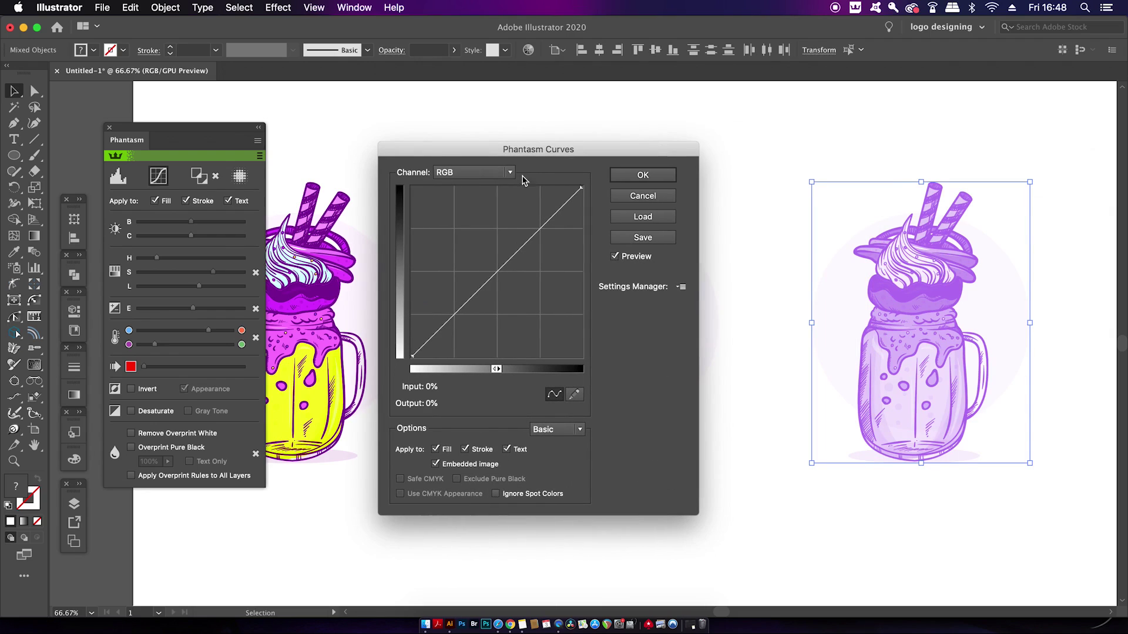
drag(559, 209, 524, 220)
drag(473, 270, 503, 304)
Apply the Curves adjustment, trial Phantasm Levels output levels, then cancel and deselect the artwork
click(660, 182)
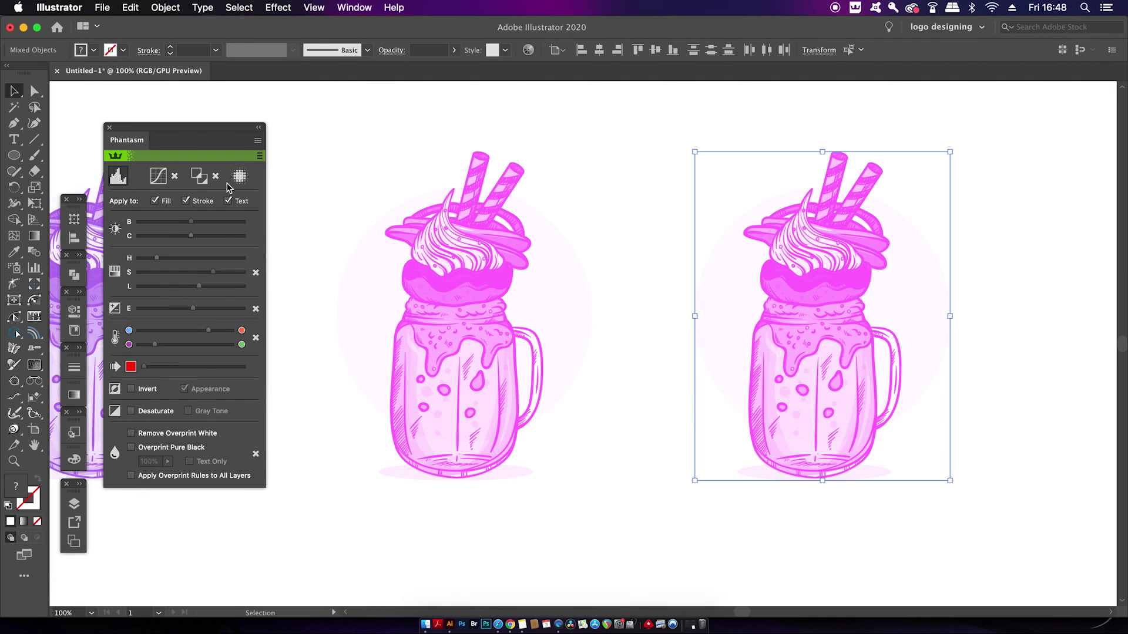
drag(908, 158, 428, 150)
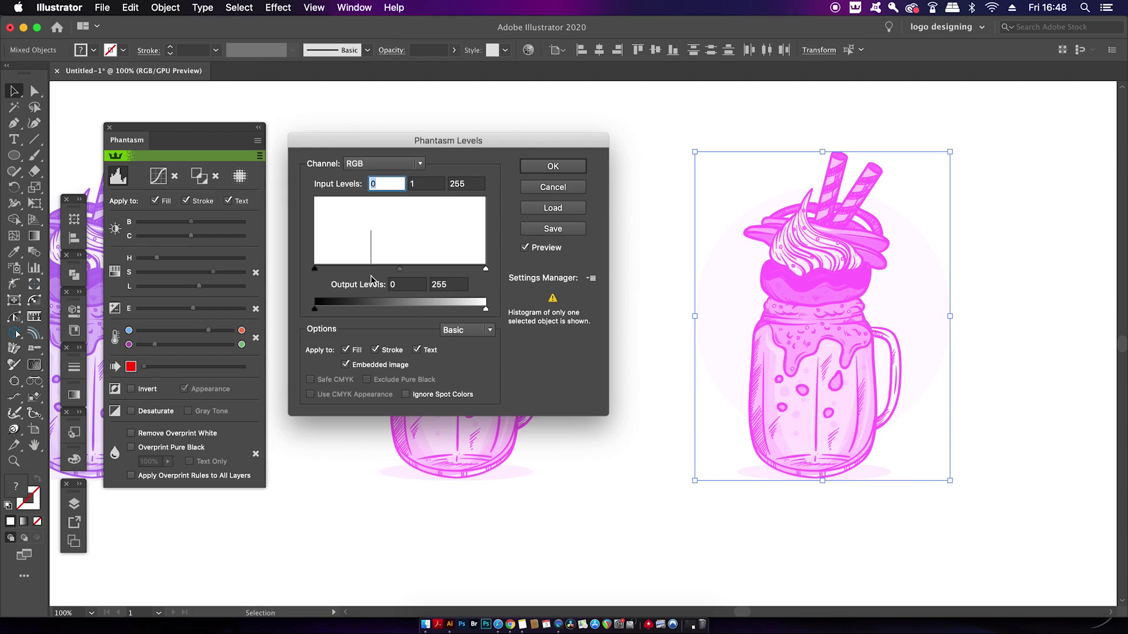
drag(316, 313, 371, 312)
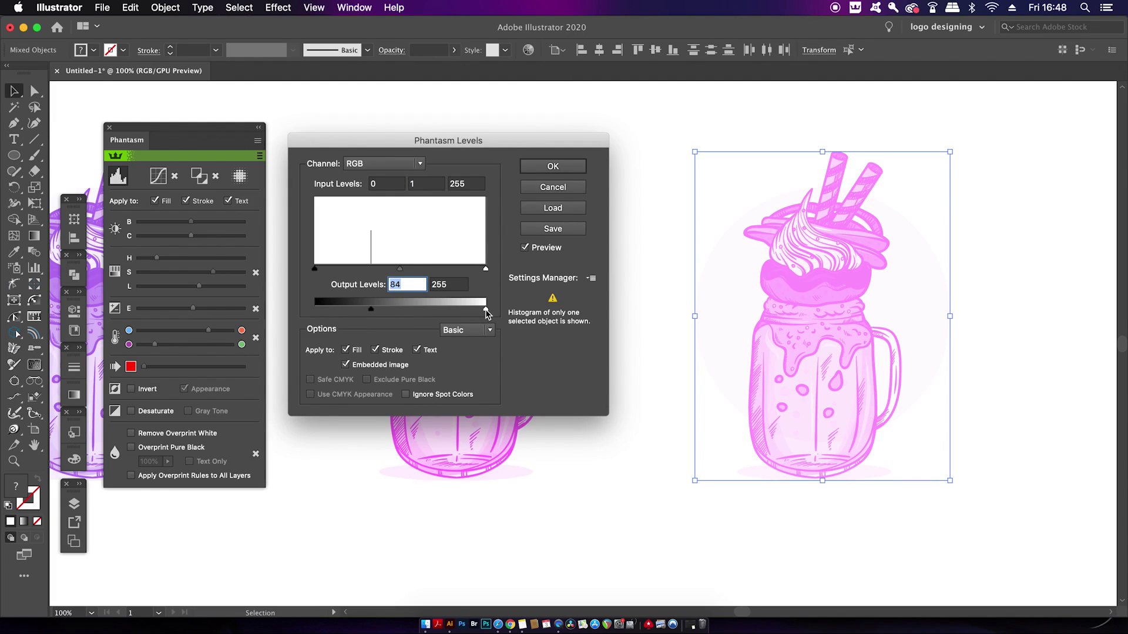
drag(486, 310, 464, 310)
click(467, 330)
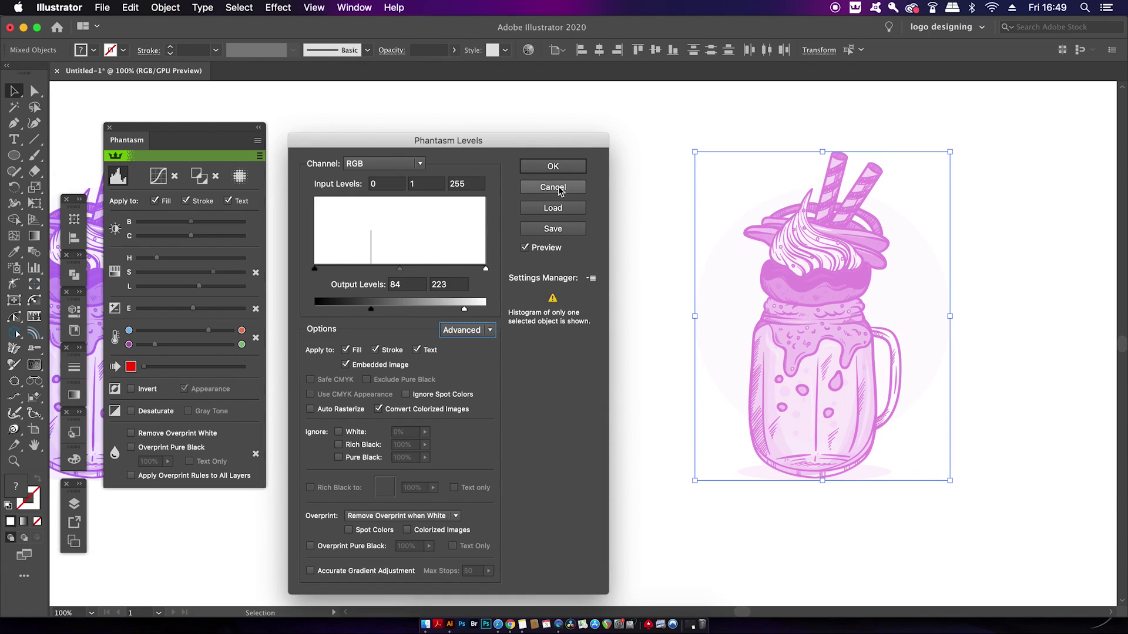
click(553, 187)
click(657, 310)
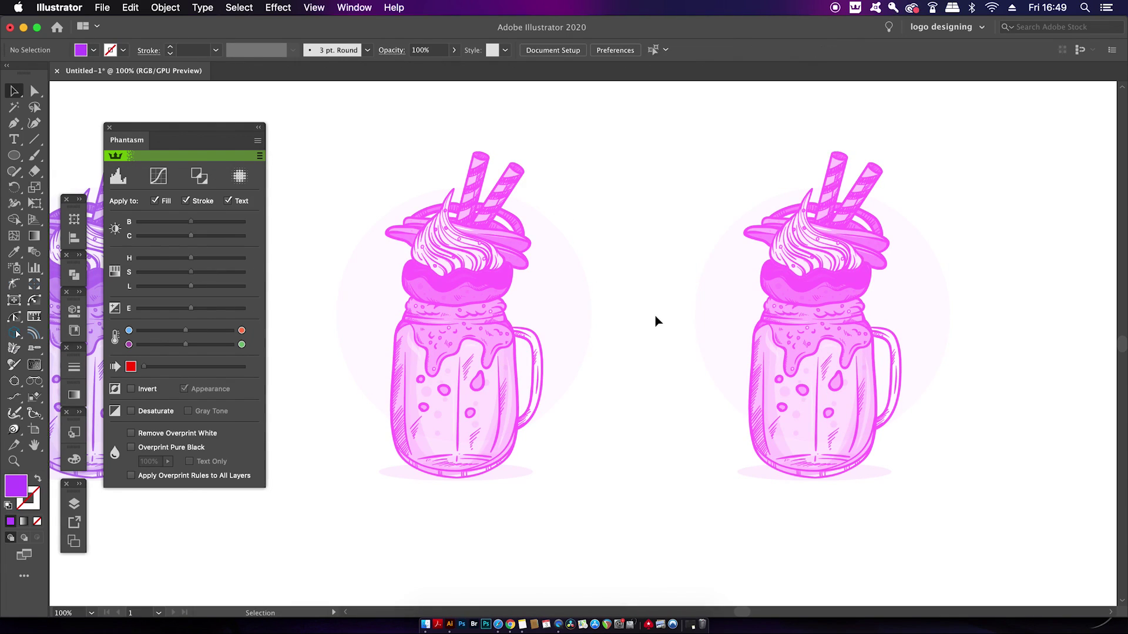
Zoom out and pan across the recoloured milkshake jars on the canvas
scroll(654, 316, down, 4)
drag(524, 216, 584, 227)
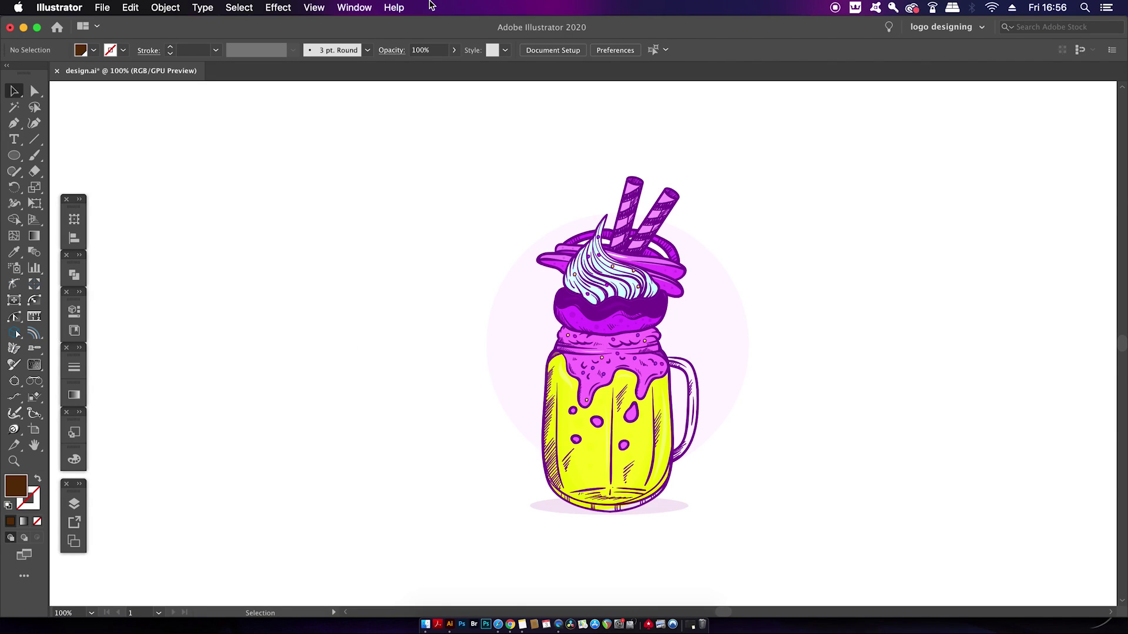
Open the VectorFirstAid panel, then marquee-select the whole milkshake jar and zoom in
click(358, 6)
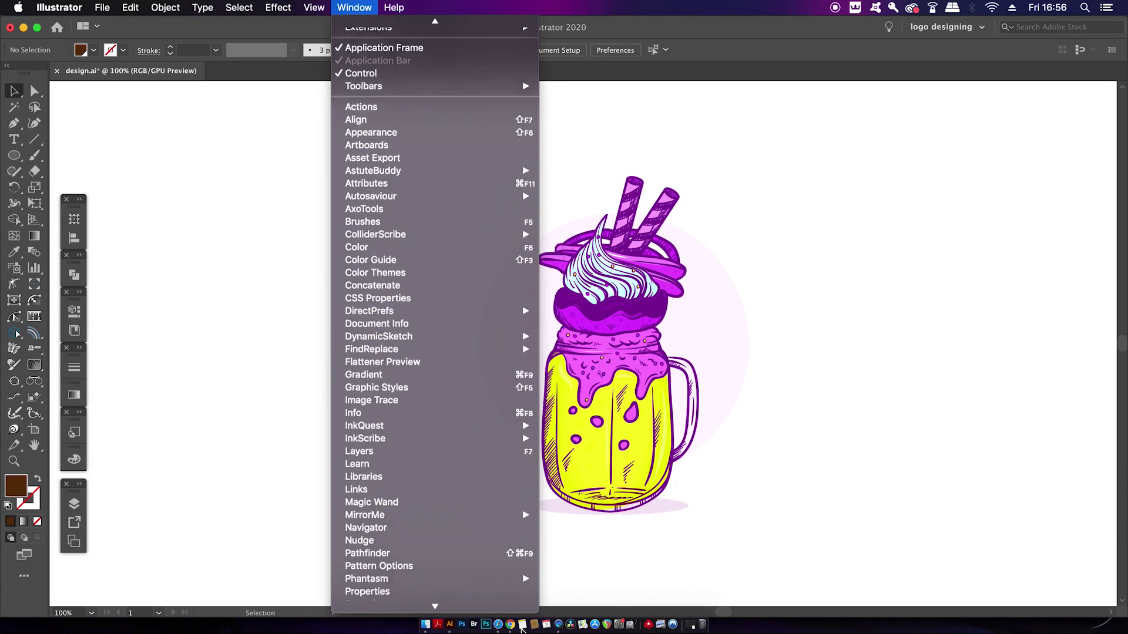
mouse_move(470, 589)
mouse_move(468, 569)
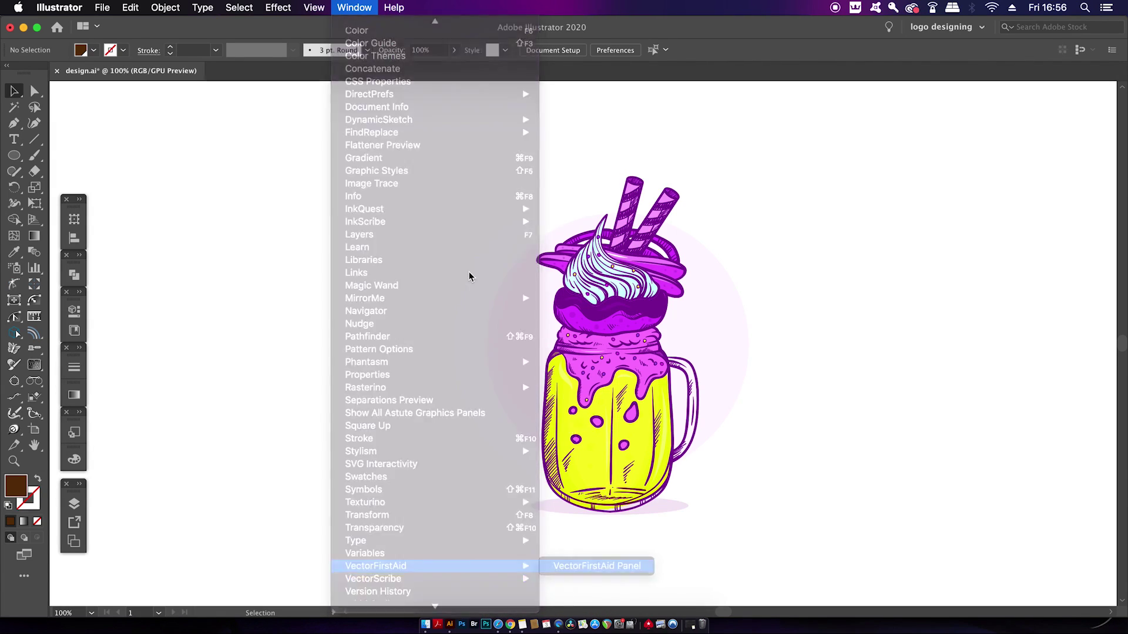
click(602, 567)
drag(270, 121, 256, 112)
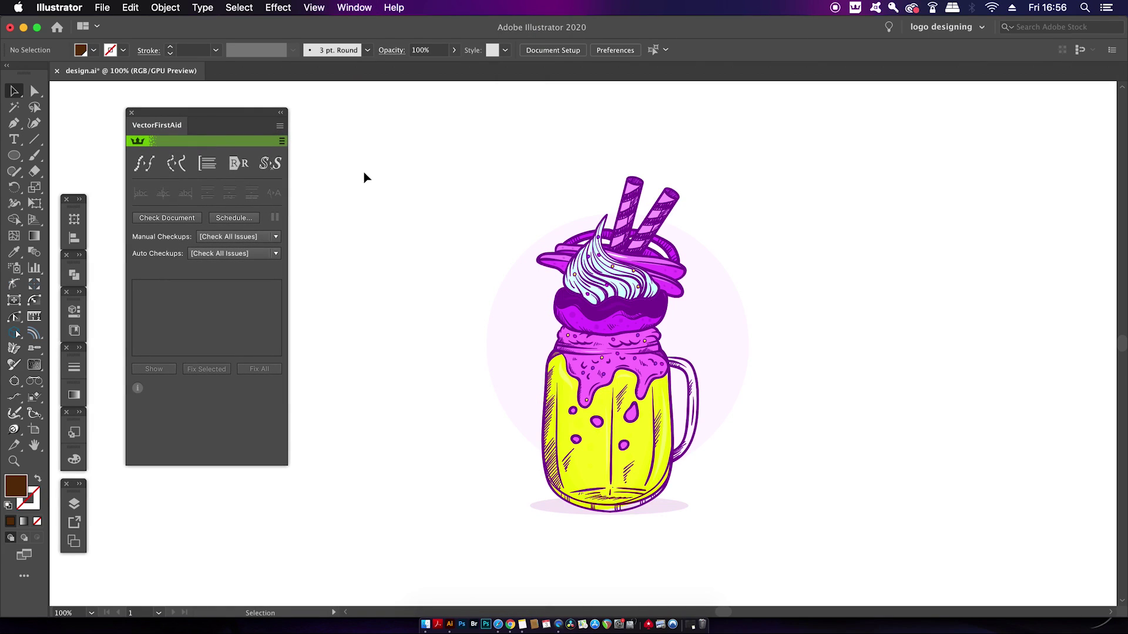
drag(389, 111, 870, 564)
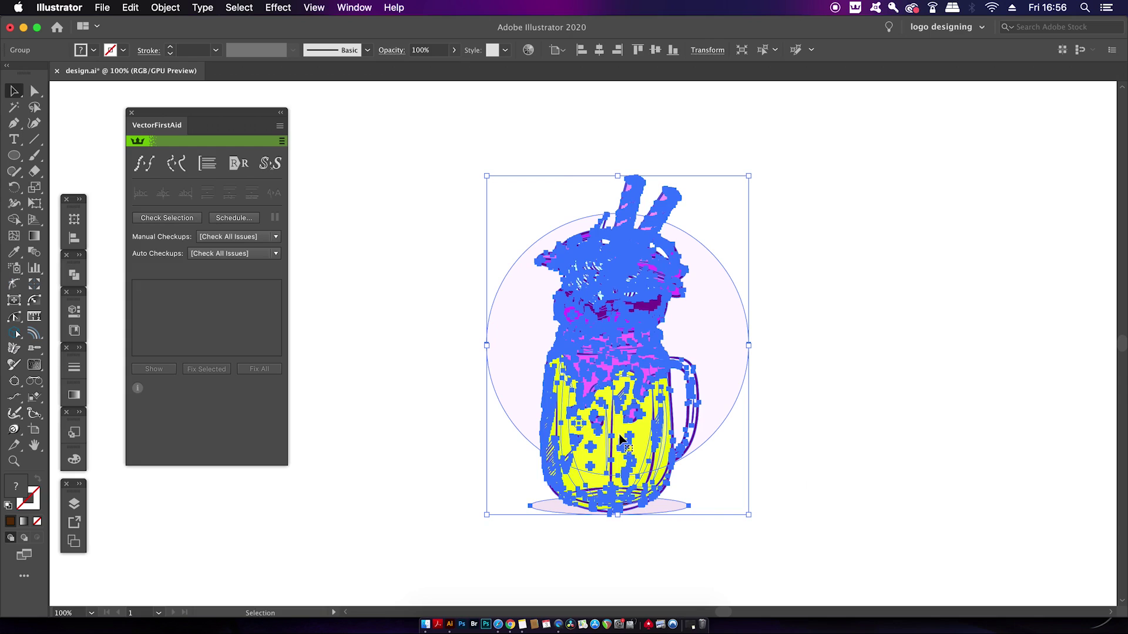
key(super+equal)
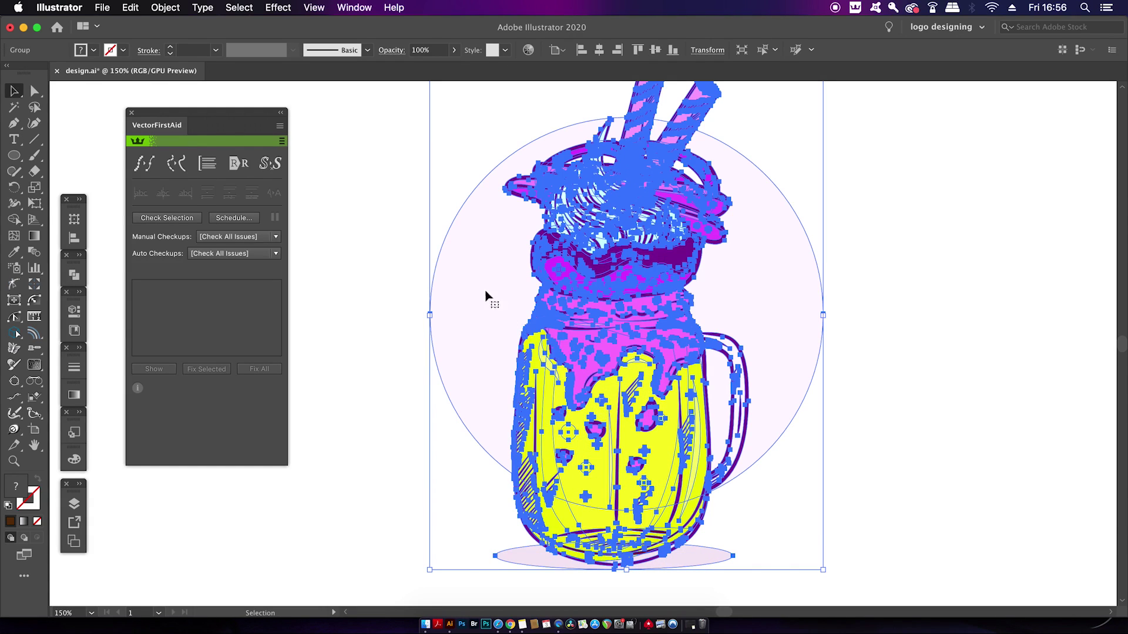
Check the selected milkshake with VectorFirstAid and fix all issues, modifying 392 point types
drag(444, 259, 373, 259)
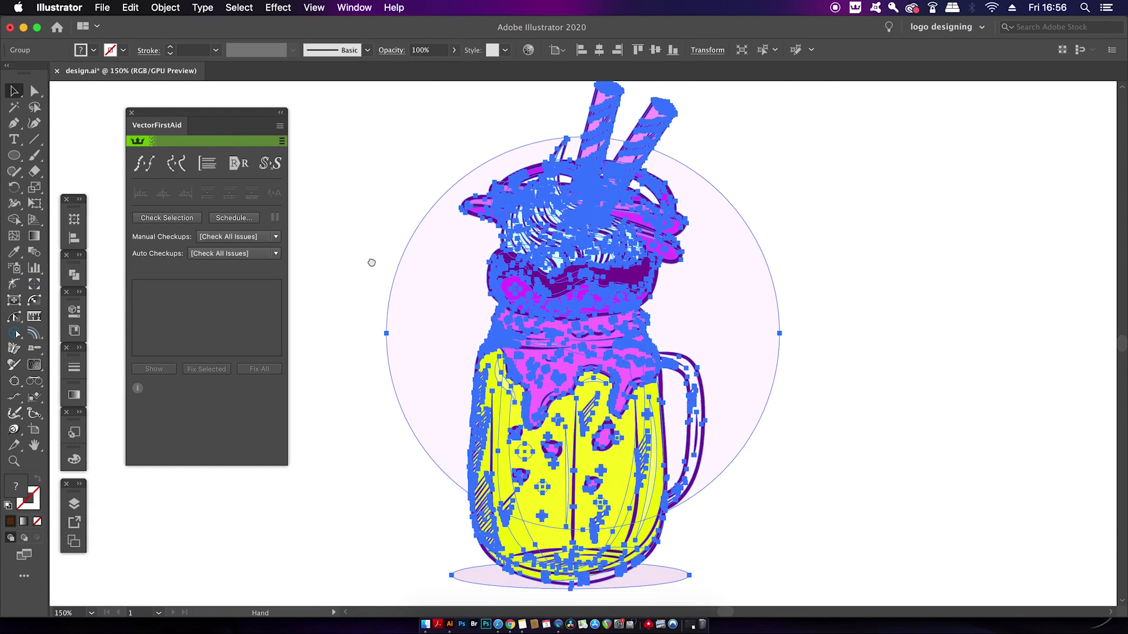
click(160, 217)
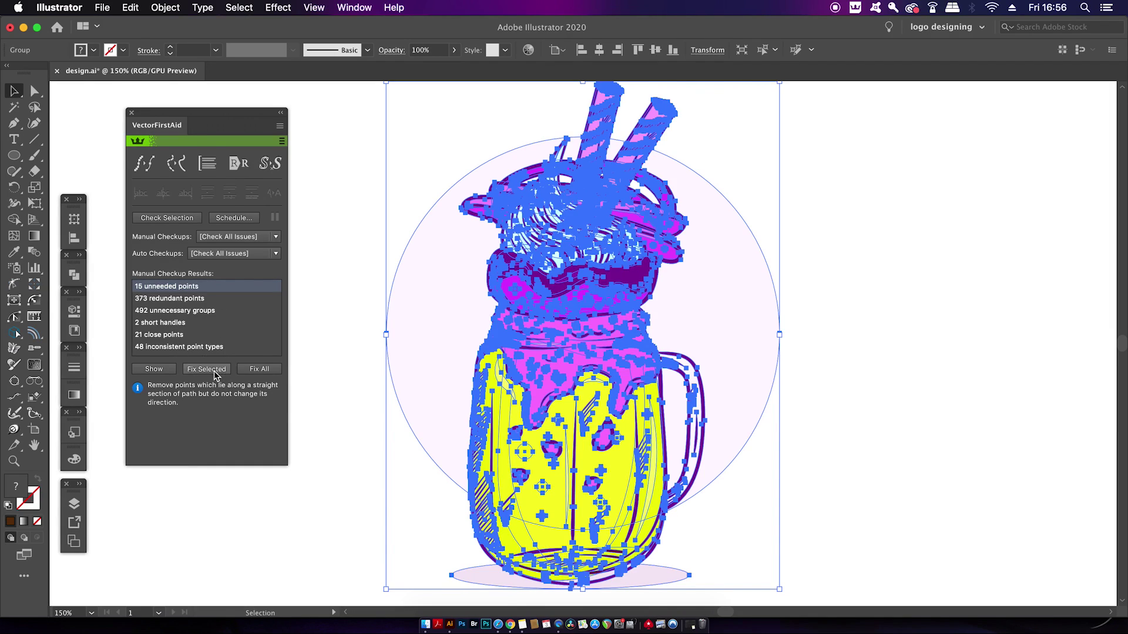
click(270, 372)
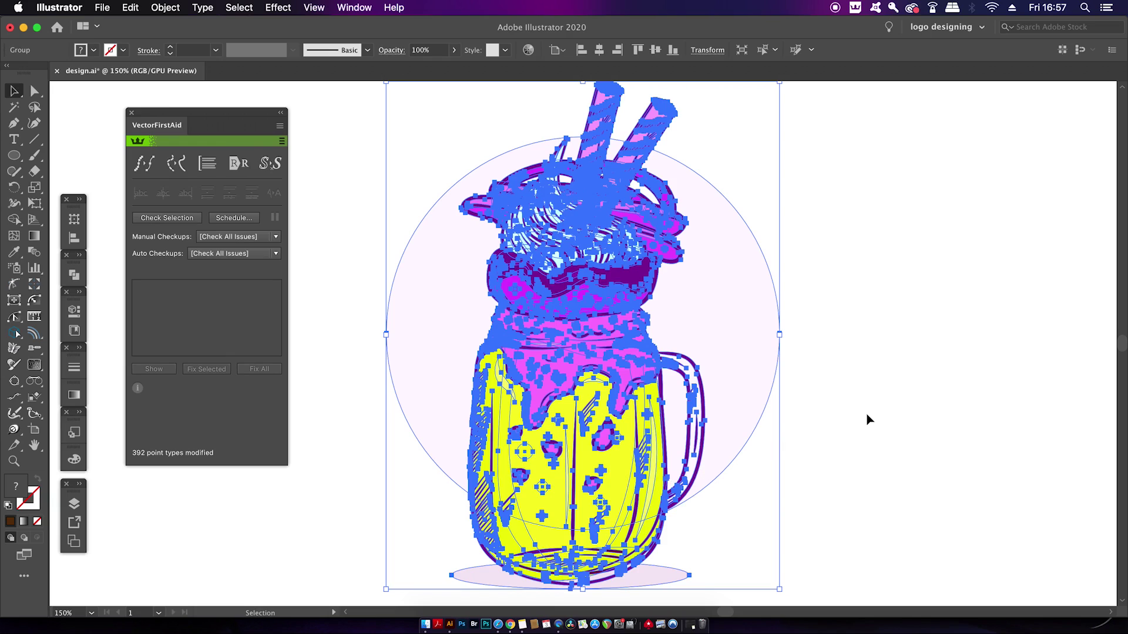
scroll(731, 388, down, 1)
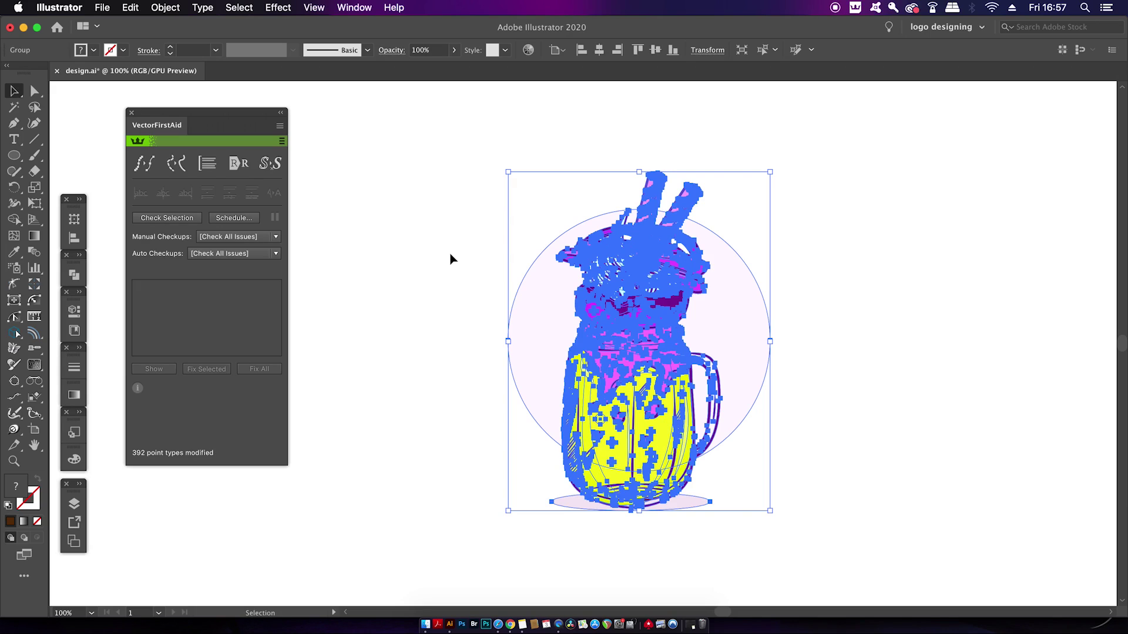
scroll(753, 292, up, 1)
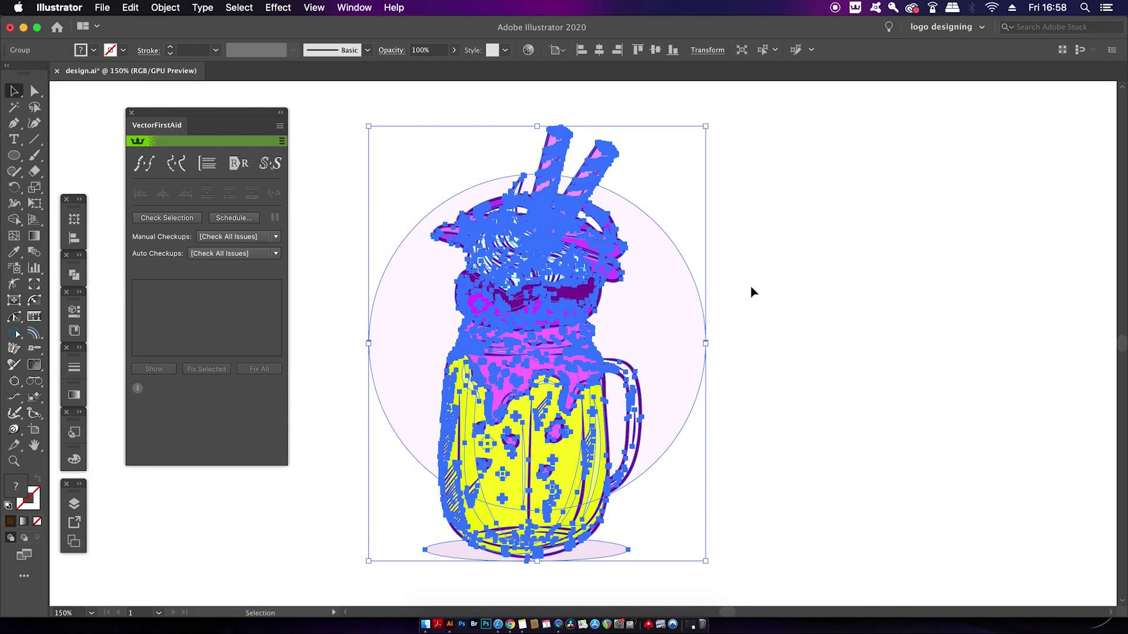
Run Super Smart Remove Points and then Rejoin Paths on the milkshake artwork
click(145, 166)
click(178, 168)
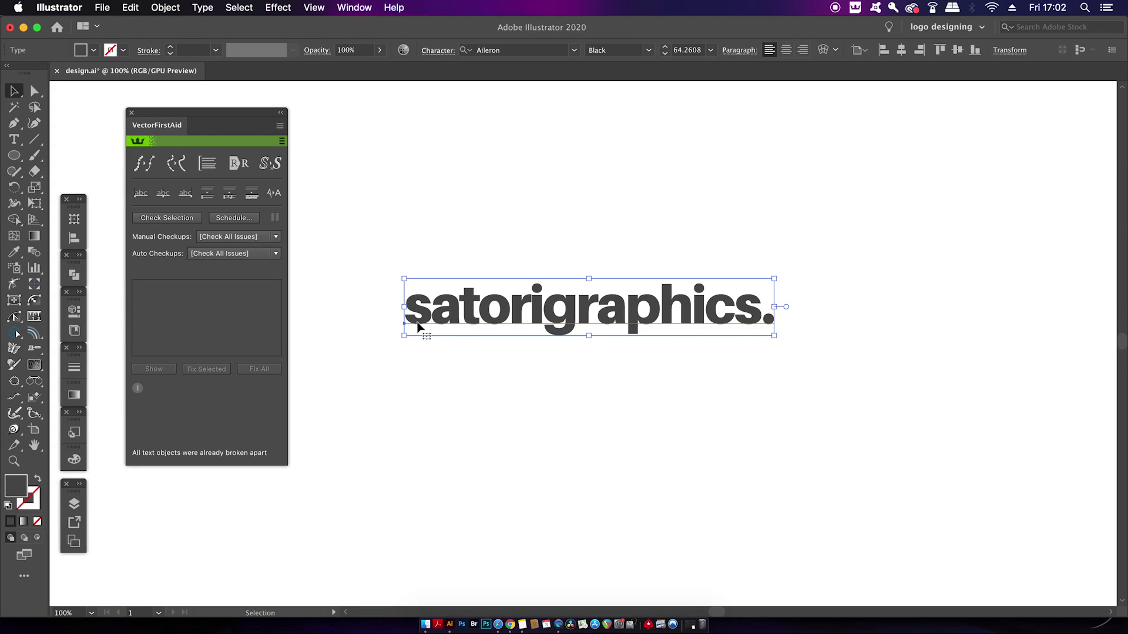
Center-align the 'satorigraphics.' text paragraph using VectorFirstAid
scroll(409, 309, up, 2)
scroll(410, 309, up, 2)
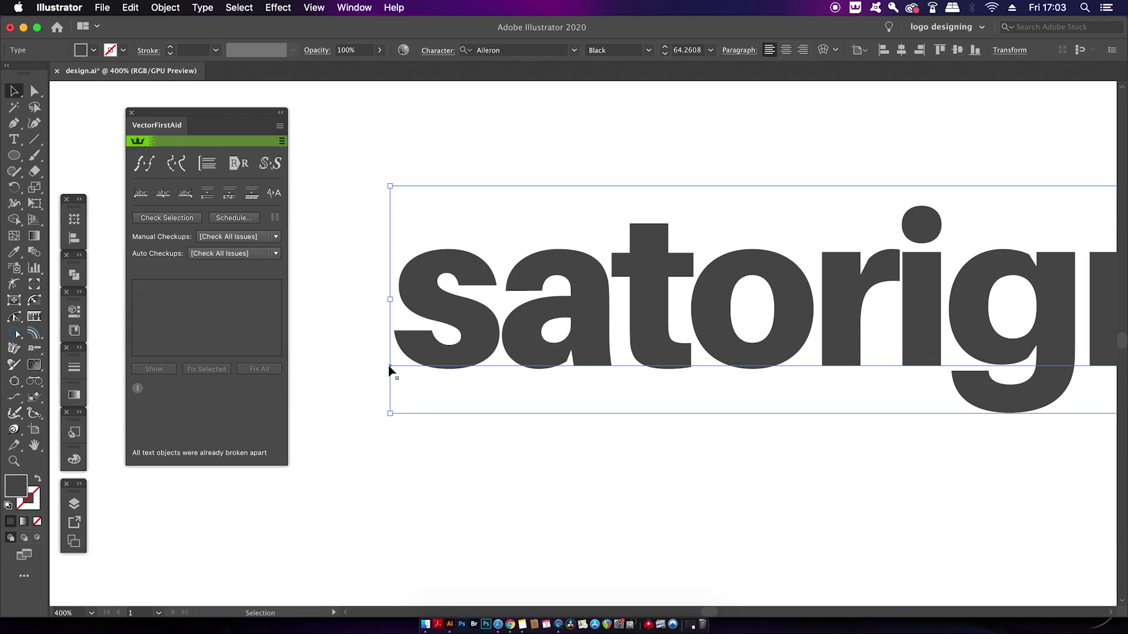
scroll(389, 372, down, 3)
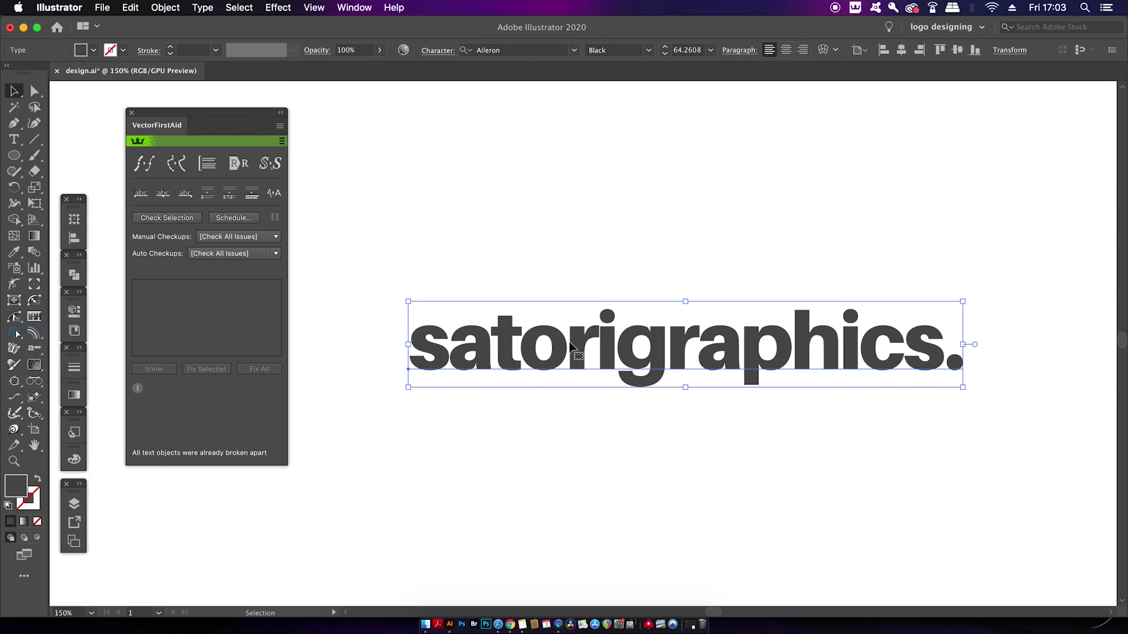
click(165, 197)
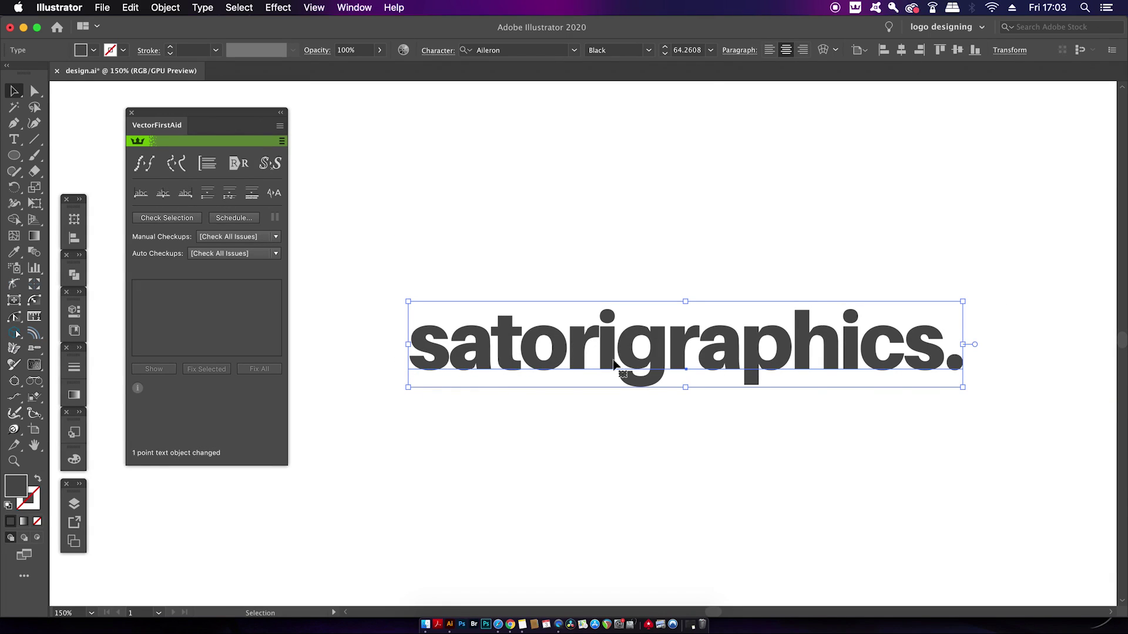
Confirm the text is still editable by inserting test letters, then deleting and undoing them
key(t)
click(690, 360)
text(sds)
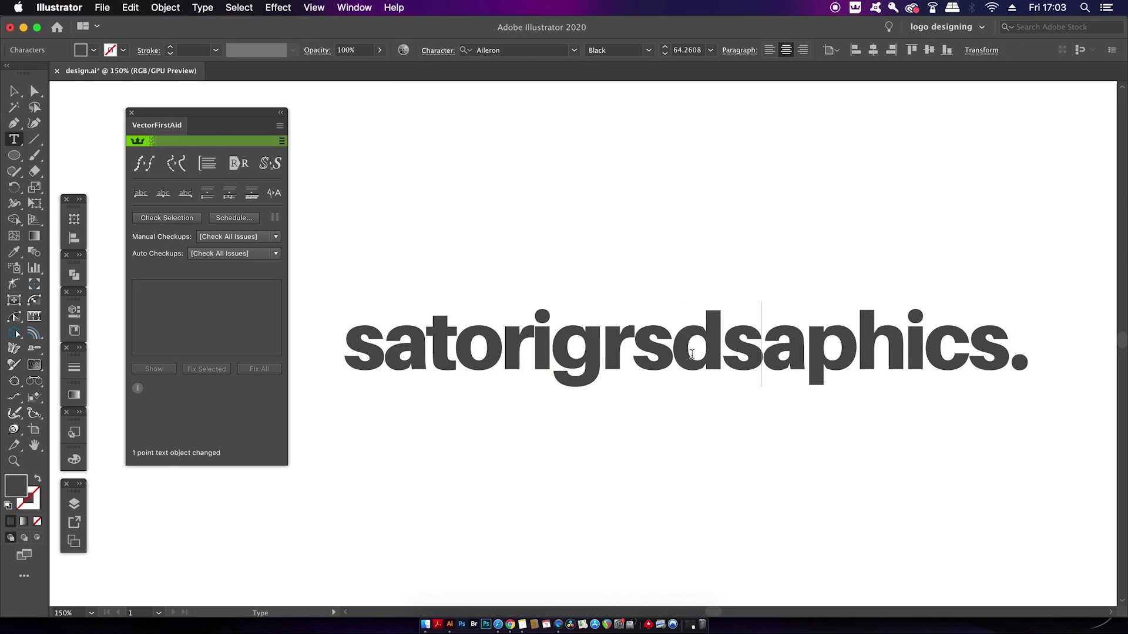
click(1003, 343)
text(b)
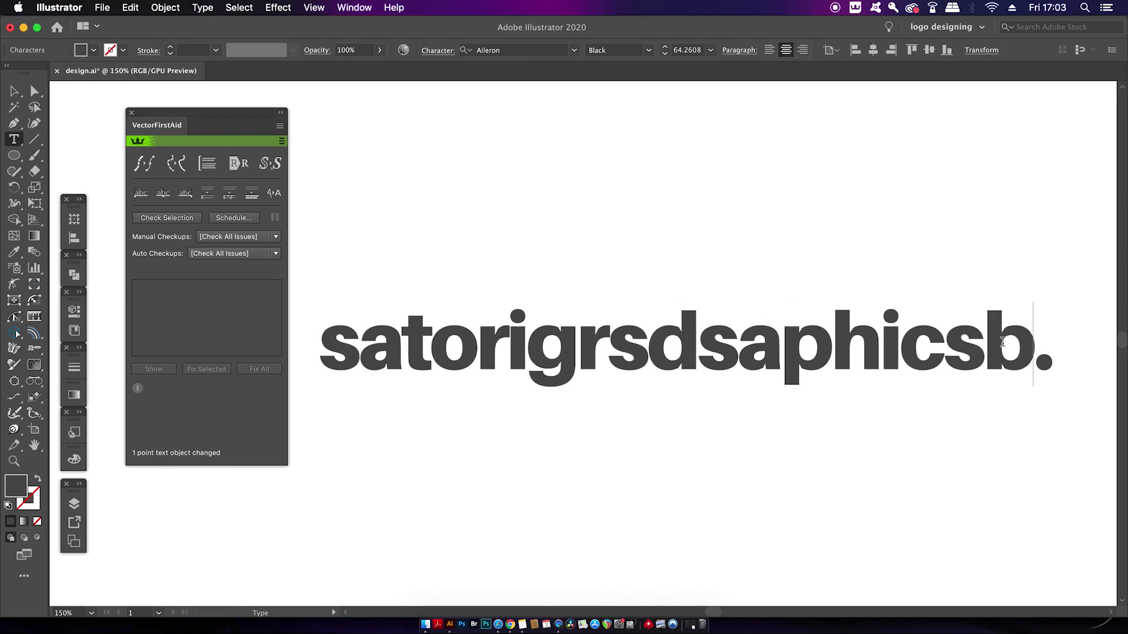
key(BackSpace)
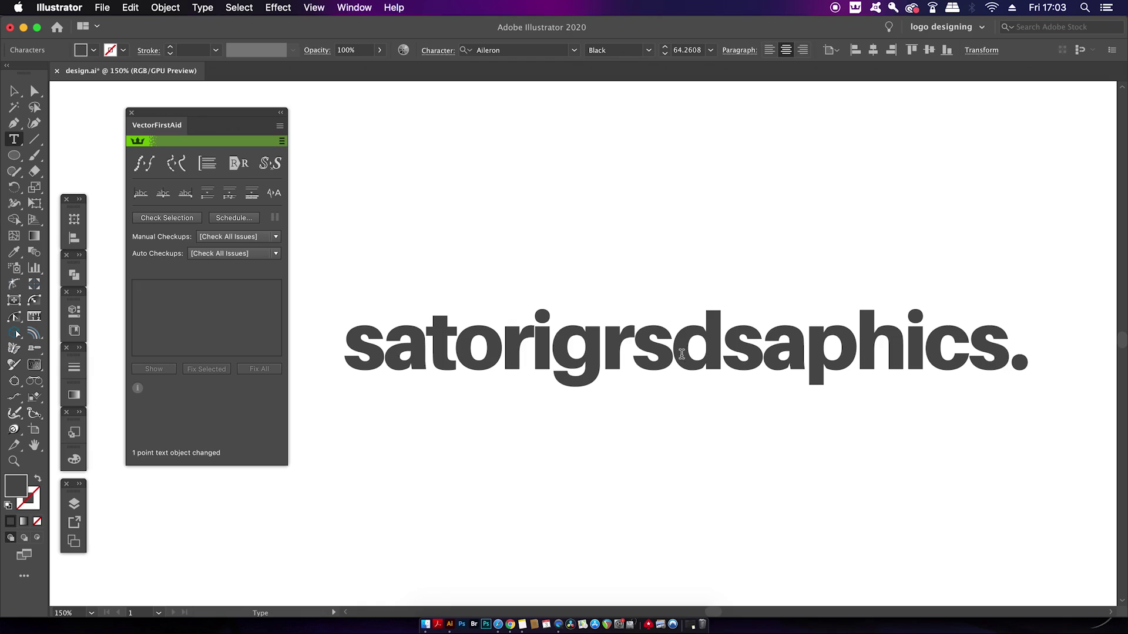
key(super+z)
key(super+z)
key(super+z)
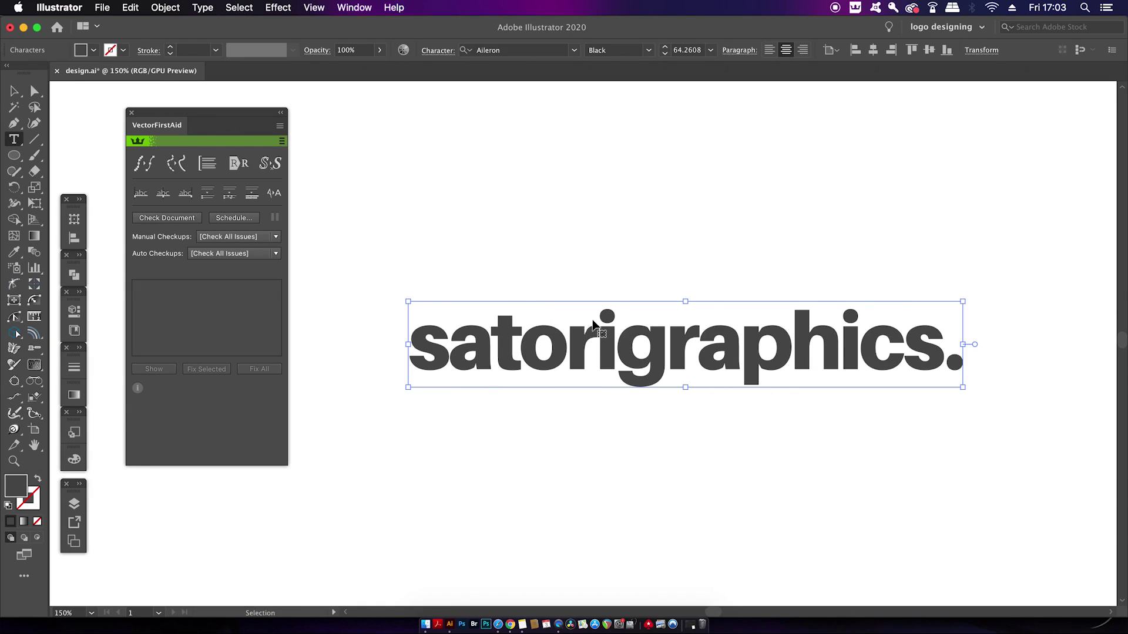
Right-align the text and re-check editability with a temporary 'zzzz' entry
click(185, 194)
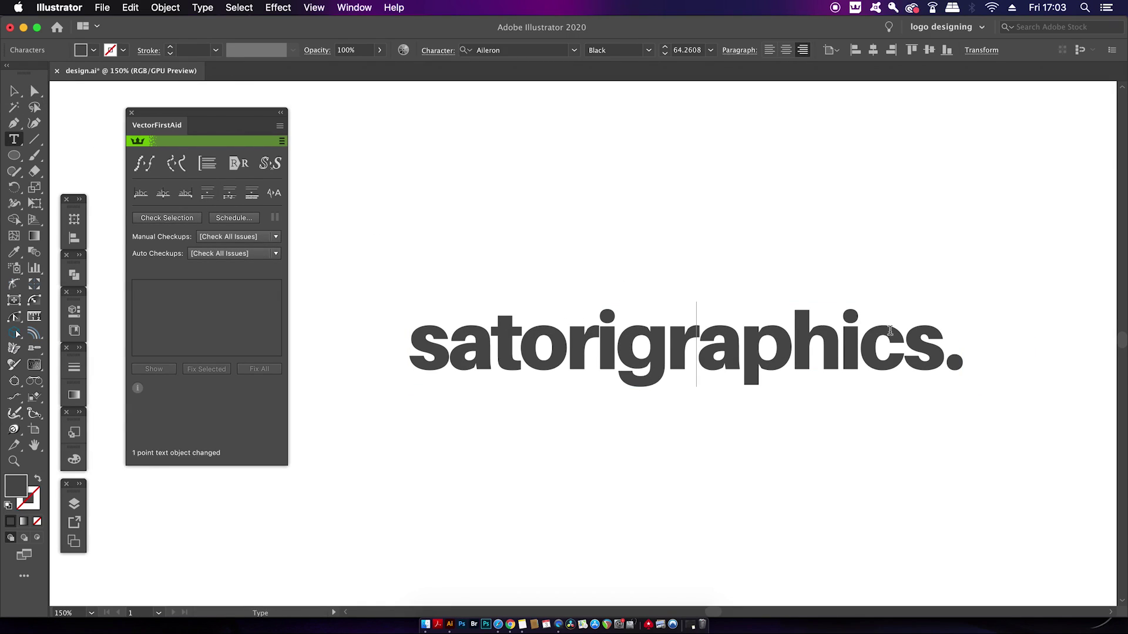
text(zzzz)
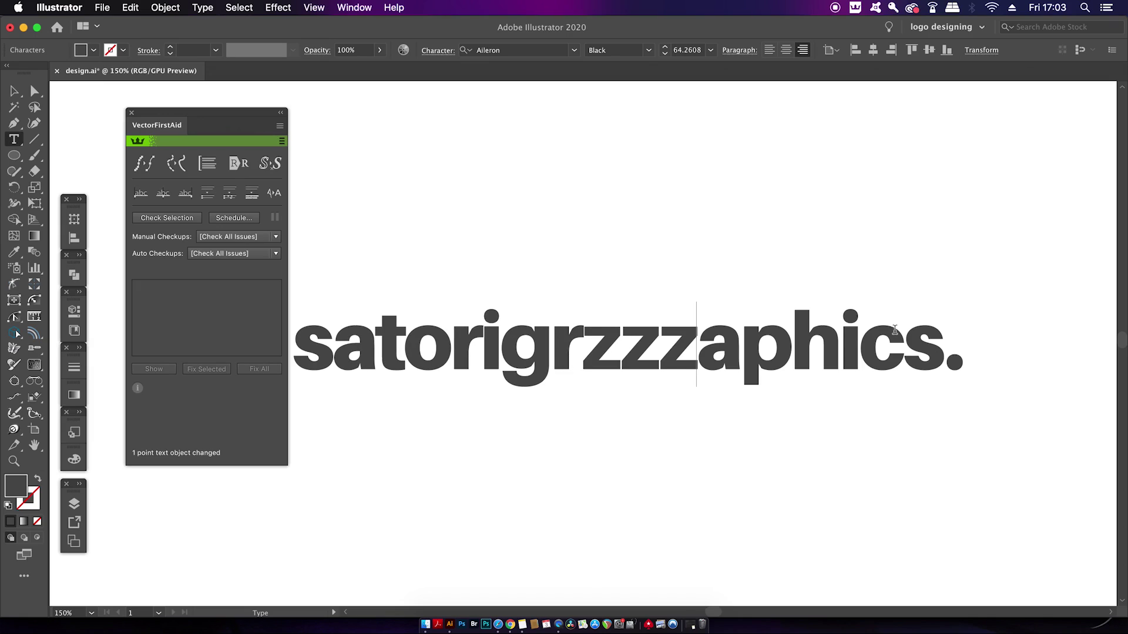
key(BackSpace)
key(BackSpace)
key(BackSpace)
key(BackSpace)
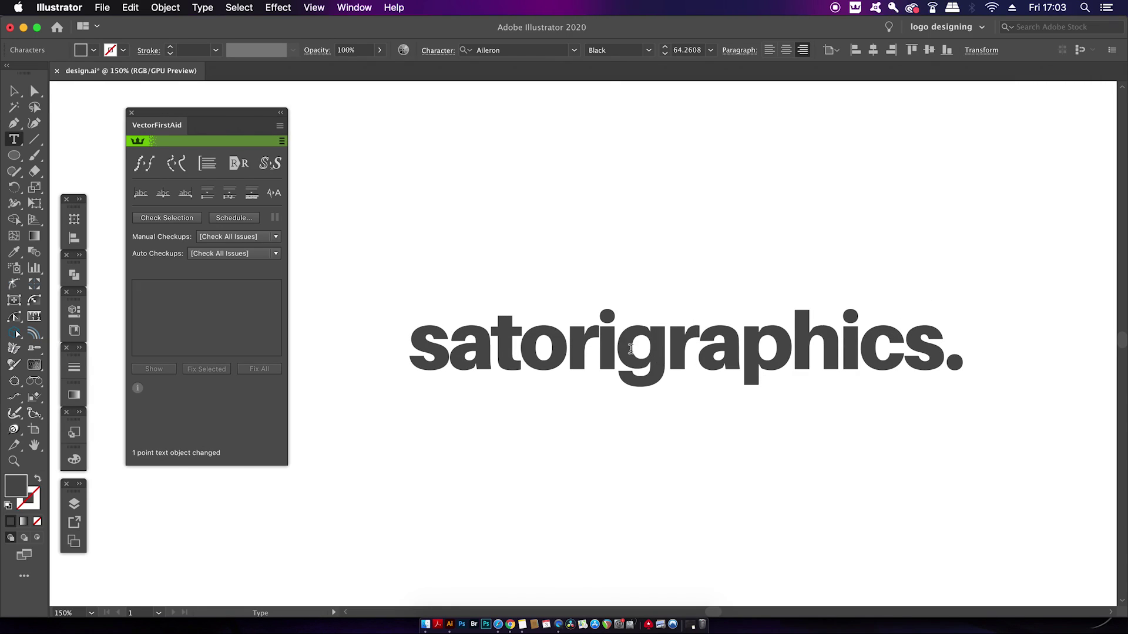
click(614, 338)
Split the text into two left-aligned lines, 'satori' over 'graphics.', centred on the page
key(Return)
key(Escape)
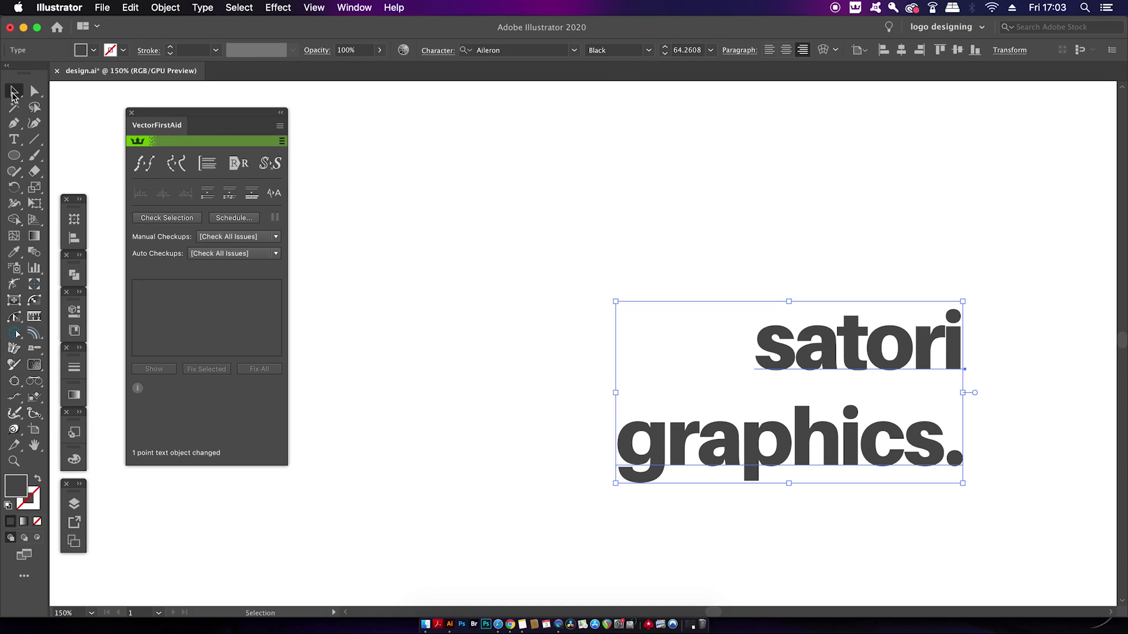
drag(920, 371, 684, 281)
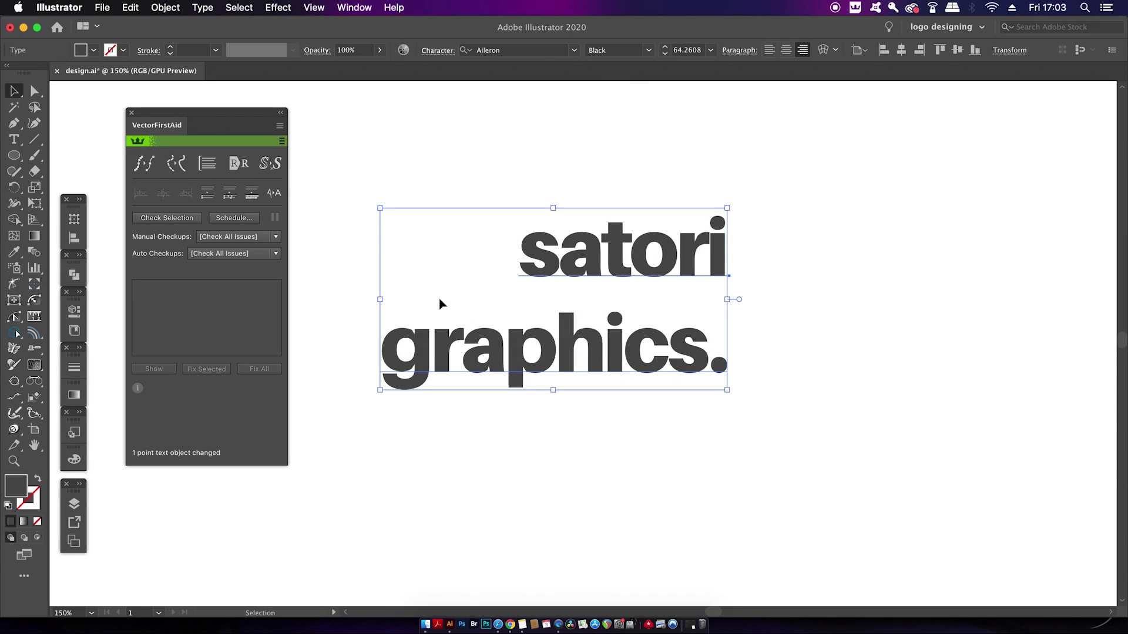
click(769, 50)
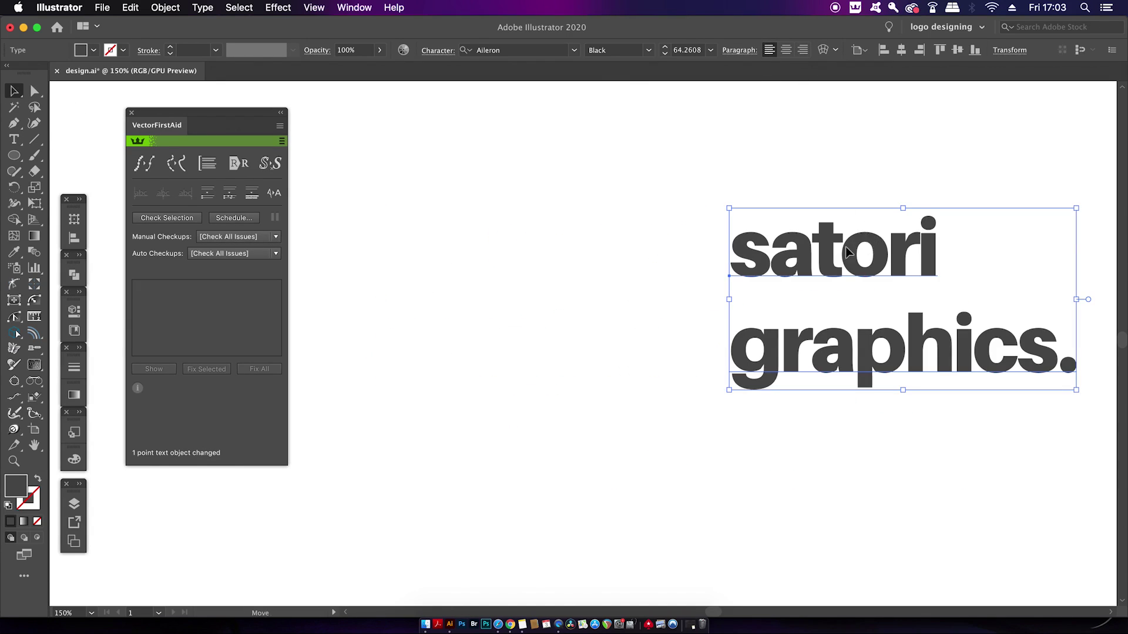
drag(866, 248, 579, 259)
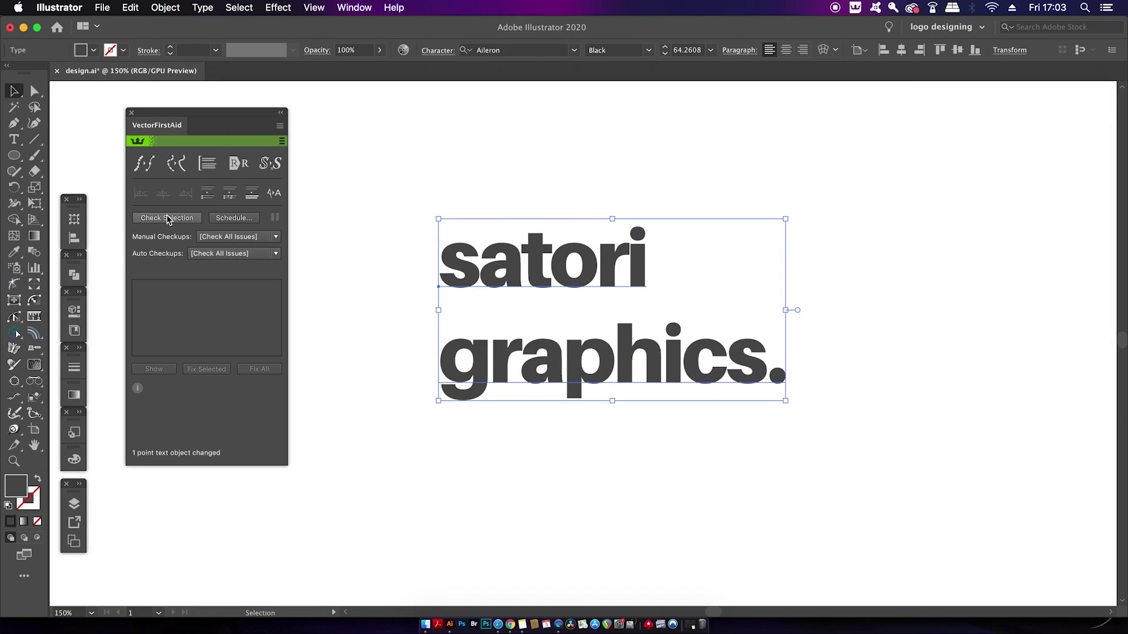
Break the lines apart, move 'satori' down closer to 'graphics.', and select both lines
click(208, 194)
click(503, 209)
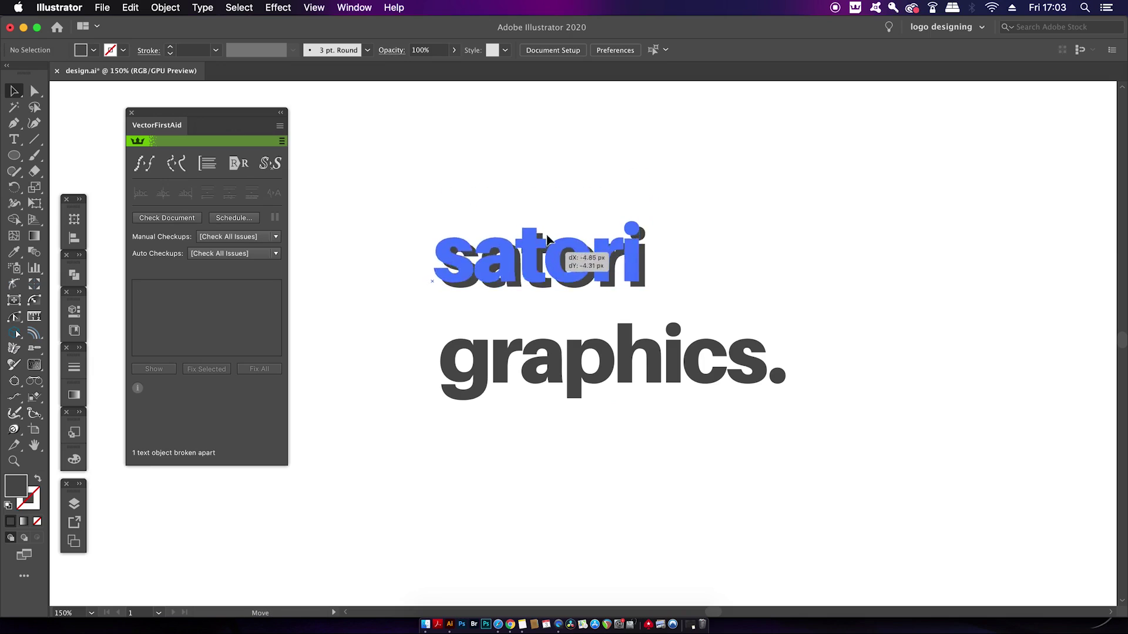
drag(587, 259, 586, 244)
key(super+z)
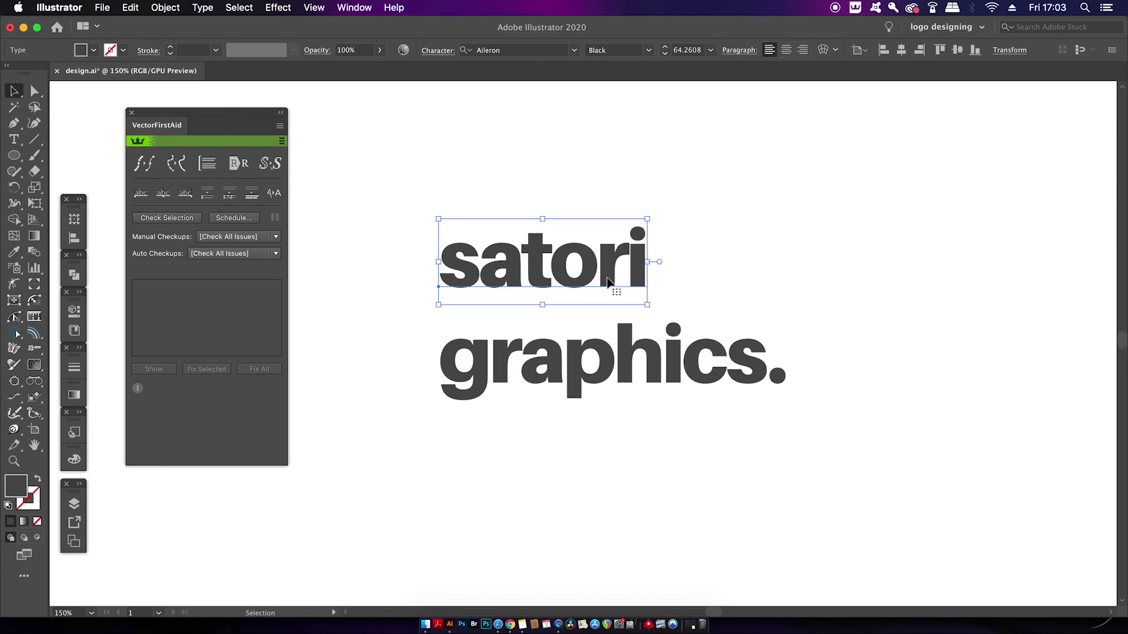
click(564, 306)
drag(539, 259, 539, 298)
click(483, 202)
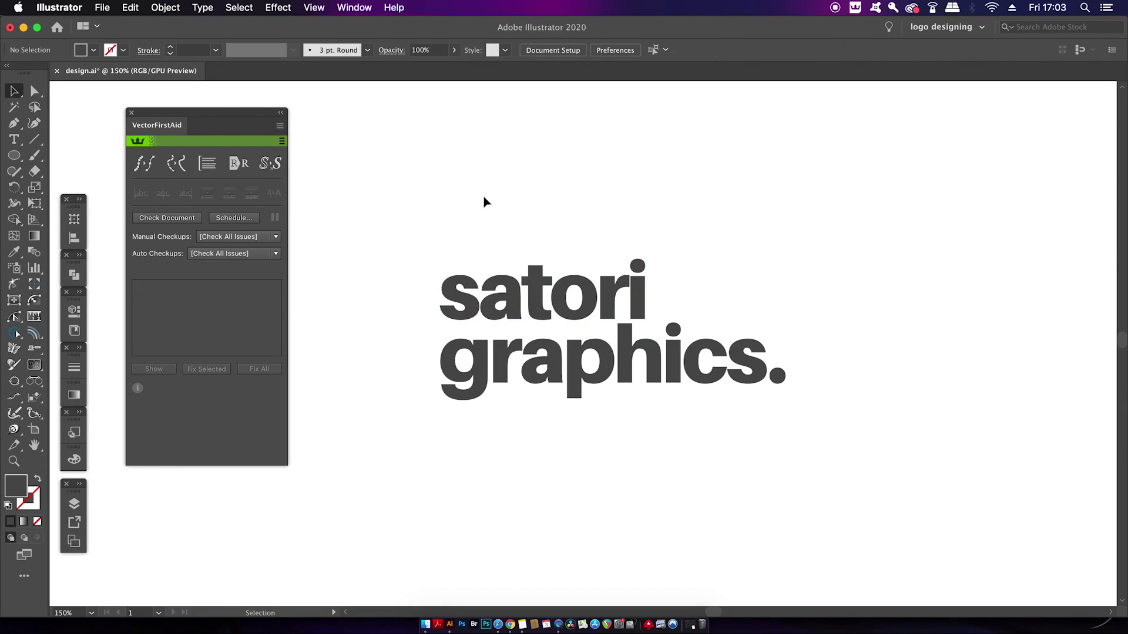
key(super+a)
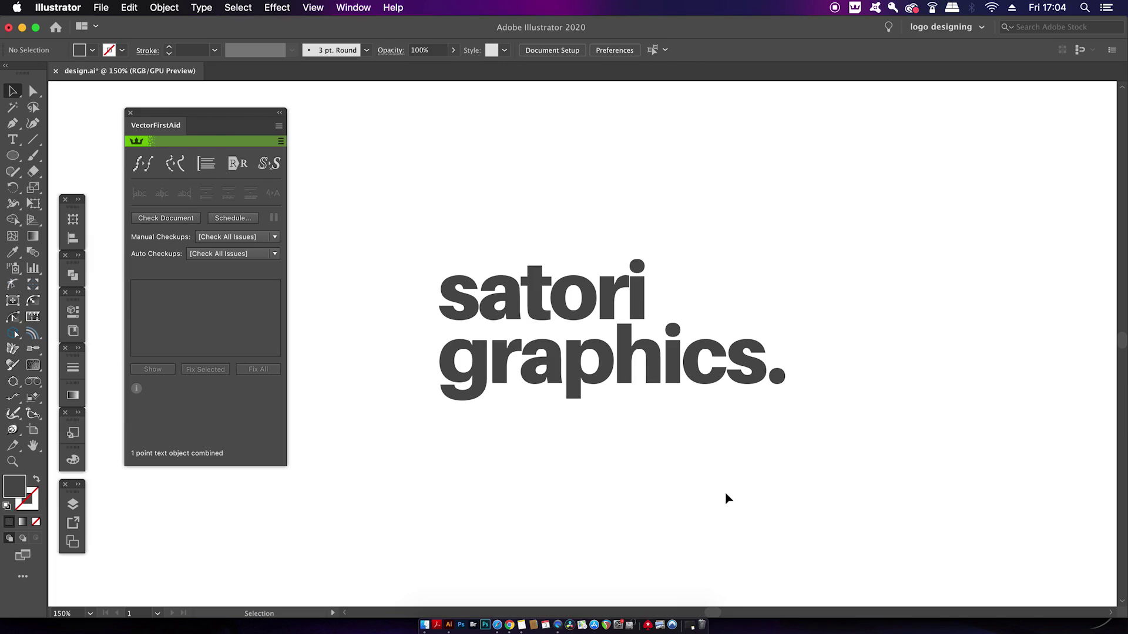
click(663, 388)
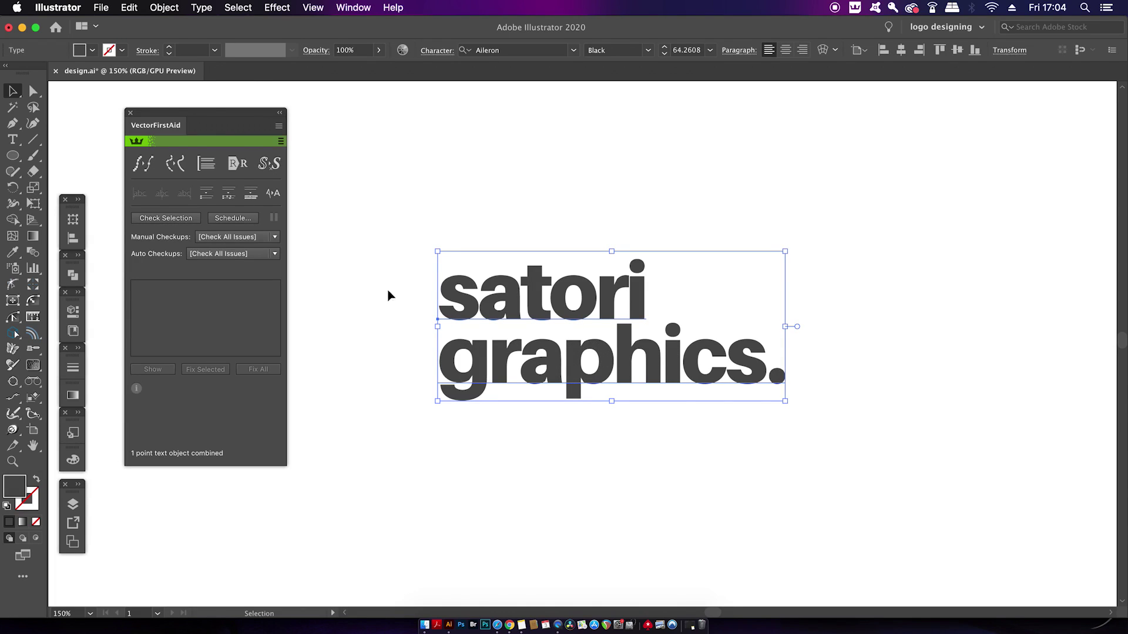
click(206, 196)
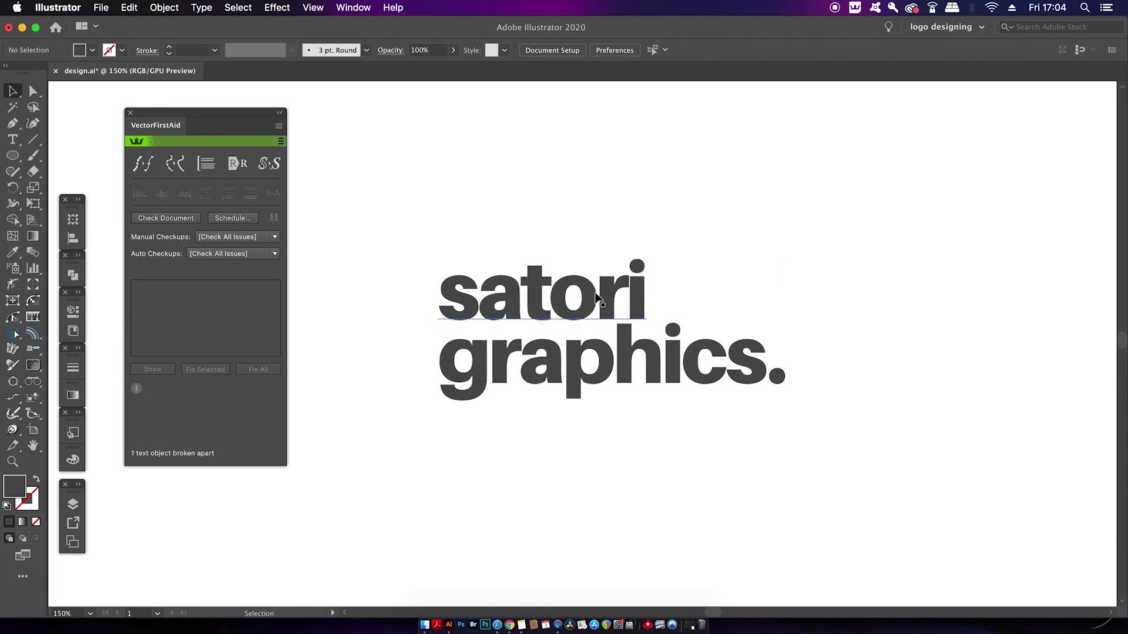
drag(599, 294, 952, 362)
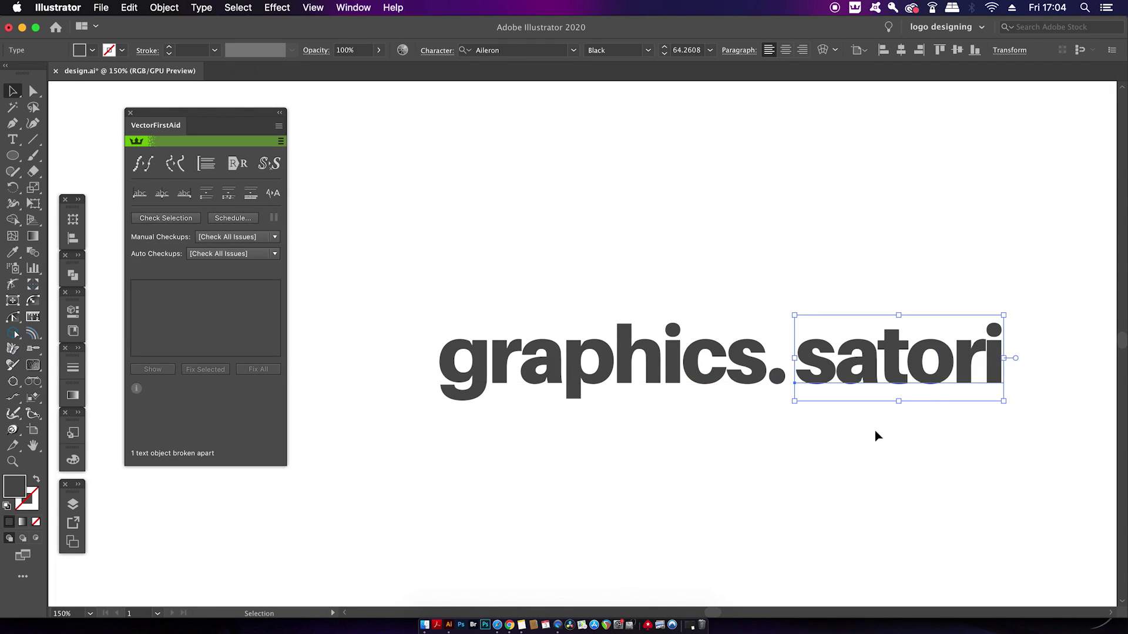
click(779, 408)
drag(546, 238, 611, 273)
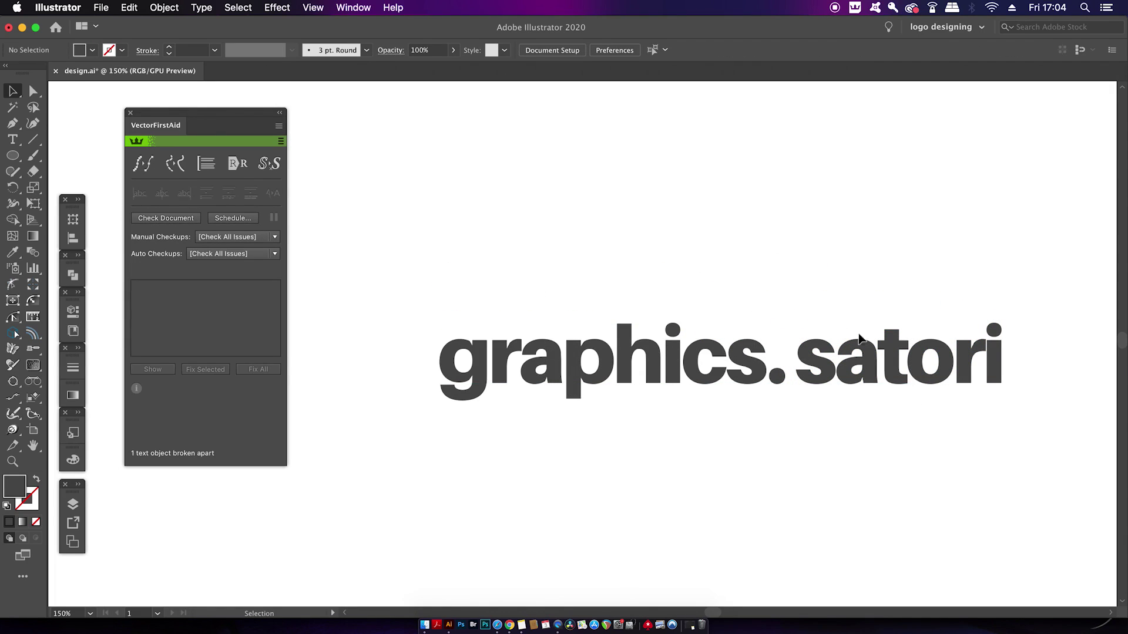
drag(918, 382, 917, 382)
drag(700, 274, 778, 400)
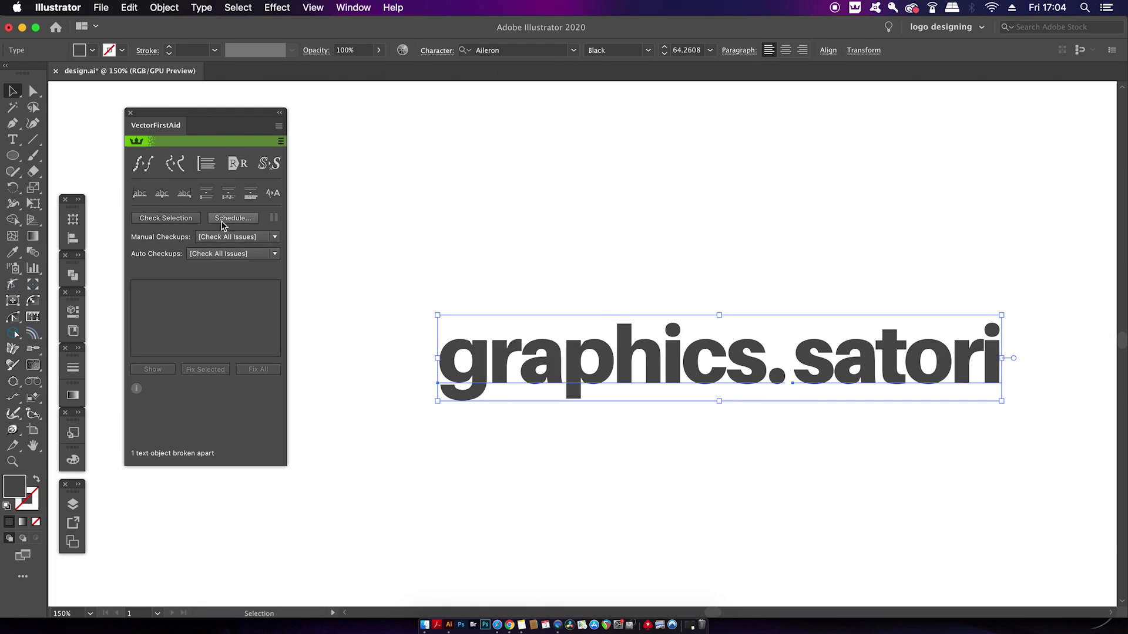
click(206, 167)
drag(747, 368, 686, 305)
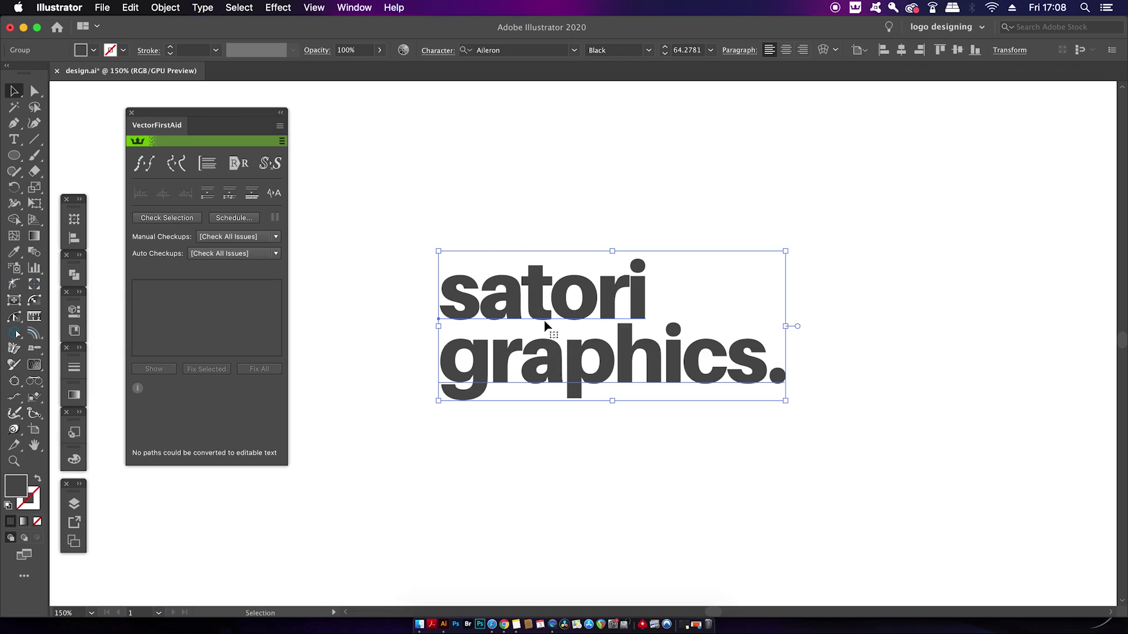
Outline the 'satori graphics.' text, then restore it as editable Aileron text with VectorFirstAid
click(207, 8)
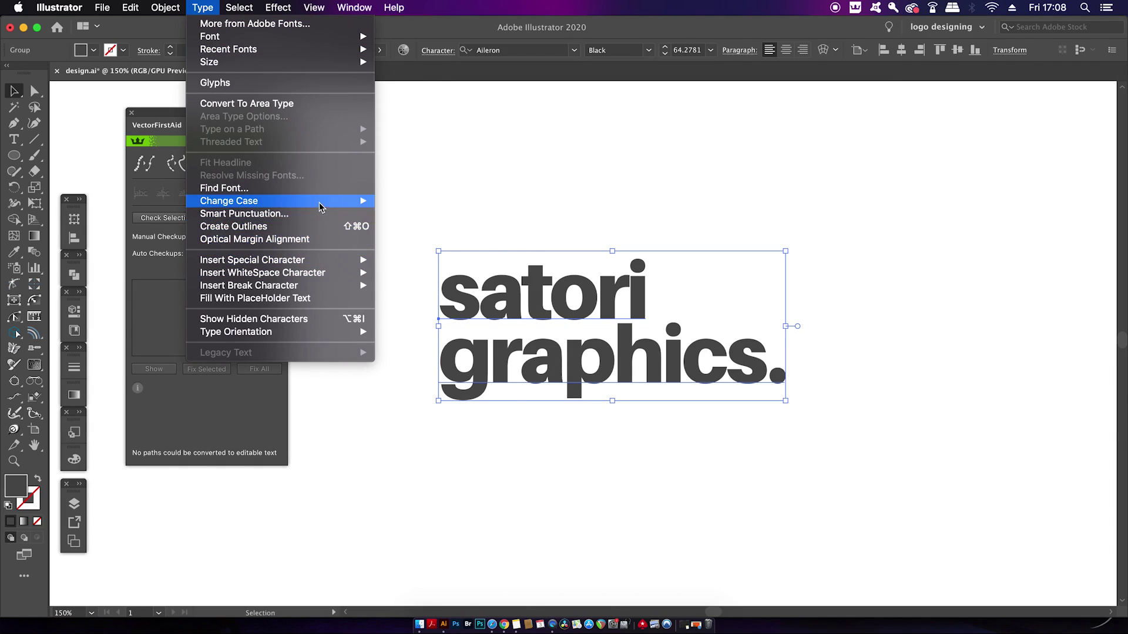
click(316, 232)
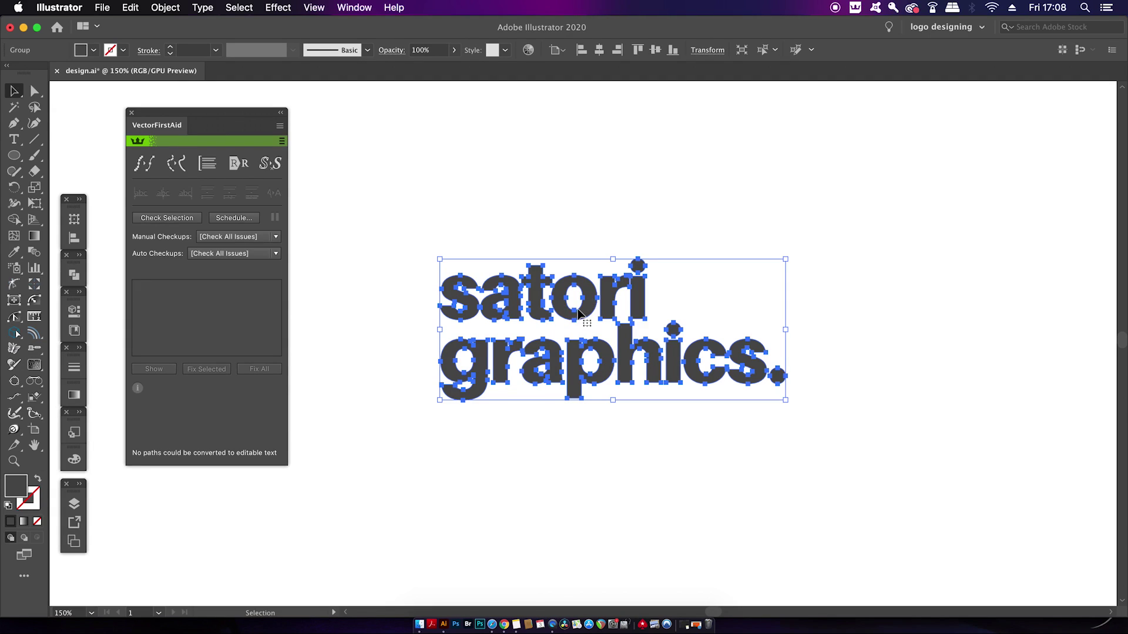
click(170, 218)
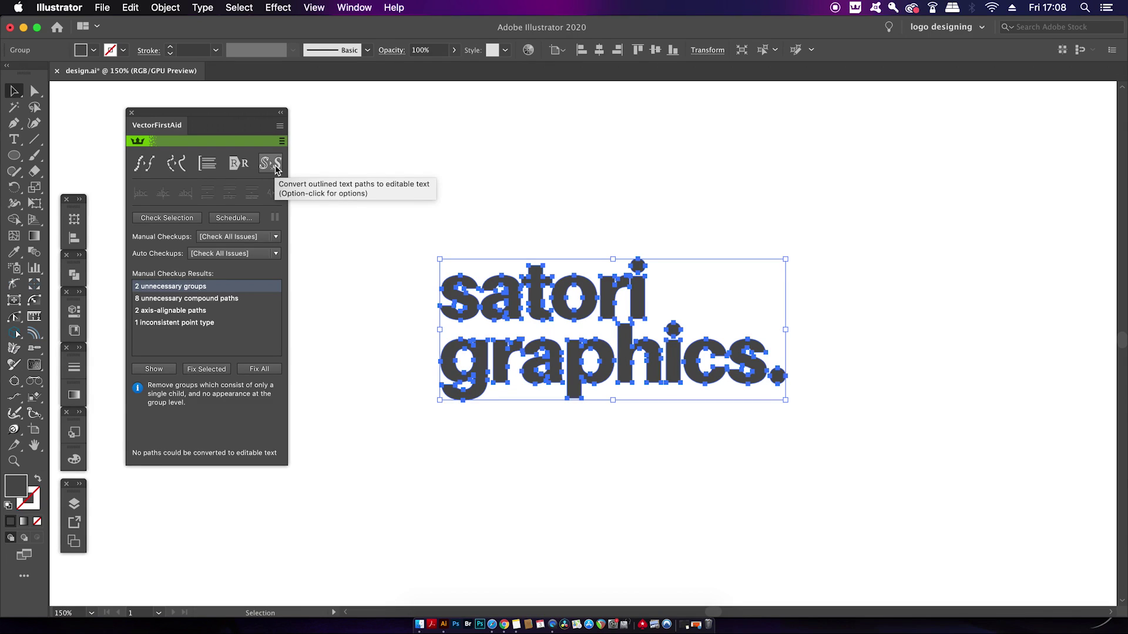
click(275, 167)
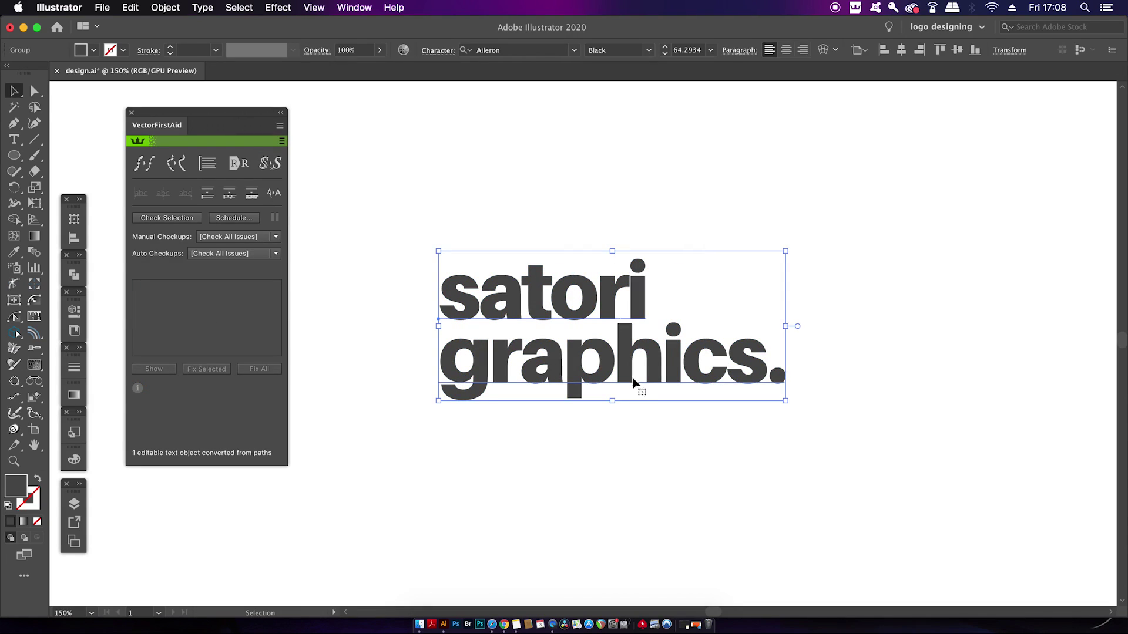